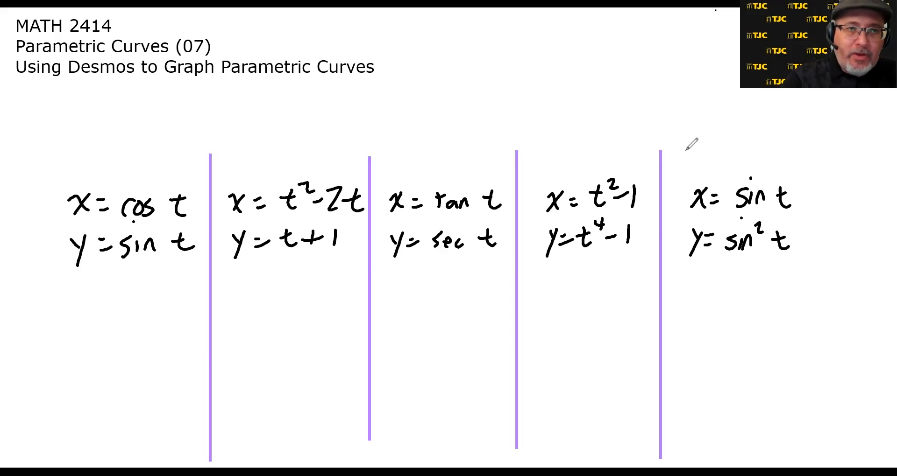
# Step: Handwrite the heading "Parametric Equations" in red above the row of parametric equation pairs
pyautogui.moveTo(160, 120); pyautogui.dragTo(167, 150)
pyautogui.moveTo(165, 114); pyautogui.dragTo(164, 144)
pyautogui.moveTo(218, 132); pyautogui.dragTo(216, 139)
pyautogui.moveTo(225, 137)
pyautogui.mouseDown()
pyautogui.moveTo(229, 147)
pyautogui.moveTo(239, 131)
pyautogui.mouseUp()
pyautogui.moveTo(270, 133)
pyautogui.mouseDown()
pyautogui.moveTo(258, 145)
pyautogui.moveTo(267, 148)
pyautogui.mouseUp()
pyautogui.moveTo(286, 139); pyautogui.dragTo(314, 148)
pyautogui.moveTo(325, 143)
pyautogui.mouseDown()
pyautogui.moveTo(333, 136)
pyautogui.moveTo(335, 151)
pyautogui.mouseUp()
pyautogui.moveTo(343, 135)
pyautogui.mouseDown()
pyautogui.moveTo(365, 136)
pyautogui.moveTo(351, 149)
pyautogui.mouseUp()
pyautogui.moveTo(362, 150)
pyautogui.mouseDown()
pyautogui.moveTo(376, 137)
pyautogui.moveTo(386, 154)
pyautogui.moveTo(408, 154)
pyautogui.mouseUp()
pyautogui.click(385, 114)
pyautogui.moveTo(466, 136); pyautogui.dragTo(478, 158)
pyautogui.moveTo(467, 147)
pyautogui.mouseDown()
pyautogui.moveTo(490, 131)
pyautogui.moveTo(504, 150)
pyautogui.mouseUp()
pyautogui.moveTo(507, 144); pyautogui.dragTo(504, 169)
pyautogui.moveTo(512, 149); pyautogui.dragTo(532, 157)
pyautogui.moveTo(548, 140)
pyautogui.mouseDown()
pyautogui.moveTo(537, 152)
pyautogui.moveTo(550, 155)
pyautogui.mouseUp()
pyautogui.moveTo(552, 142)
pyautogui.mouseDown()
pyautogui.moveTo(579, 136)
pyautogui.moveTo(563, 157)
pyautogui.mouseUp()
pyautogui.moveTo(577, 150); pyautogui.dragTo(590, 159)
pyautogui.moveTo(590, 159)
pyautogui.mouseDown()
pyautogui.moveTo(606, 145)
pyautogui.moveTo(614, 159)
pyautogui.mouseUp()
pyautogui.moveTo(633, 147); pyautogui.dragTo(616, 161)
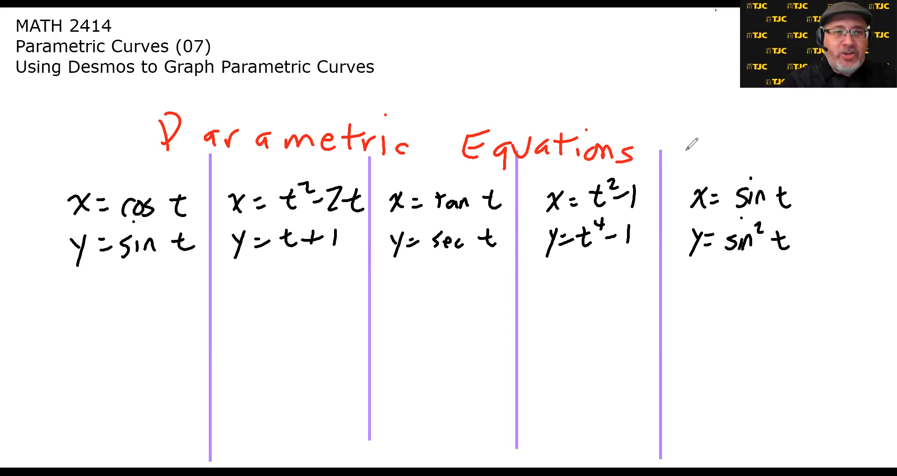
# Step: Handwrite the heading "Rectangular Equation" in red below the parametric equation pairs, correcting the letter i in "Equation"
pyautogui.moveTo(184, 299); pyautogui.dragTo(182, 328)
pyautogui.moveTo(186, 296)
pyautogui.mouseDown()
pyautogui.moveTo(191, 315)
pyautogui.moveTo(207, 324)
pyautogui.mouseUp()
pyautogui.moveTo(209, 320); pyautogui.dragTo(248, 329)
pyautogui.moveTo(249, 314)
pyautogui.mouseDown()
pyautogui.moveTo(262, 313)
pyautogui.moveTo(261, 329)
pyautogui.mouseUp()
pyautogui.moveTo(276, 315); pyautogui.dragTo(282, 328)
pyautogui.moveTo(292, 327)
pyautogui.mouseDown()
pyautogui.moveTo(297, 316)
pyautogui.moveTo(312, 327)
pyautogui.mouseUp()
pyautogui.moveTo(341, 313)
pyautogui.mouseDown()
pyautogui.moveTo(331, 341)
pyautogui.moveTo(363, 327)
pyautogui.mouseUp()
pyautogui.moveTo(374, 281); pyautogui.dragTo(375, 328)
pyautogui.moveTo(395, 313)
pyautogui.mouseDown()
pyautogui.moveTo(388, 329)
pyautogui.moveTo(414, 327)
pyautogui.moveTo(429, 309)
pyautogui.mouseUp()
pyautogui.moveTo(468, 298)
pyautogui.mouseDown()
pyautogui.moveTo(481, 330)
pyautogui.moveTo(494, 296)
pyautogui.mouseUp()
pyautogui.moveTo(505, 312); pyautogui.dragTo(496, 323)
pyautogui.moveTo(504, 310)
pyautogui.mouseDown()
pyautogui.moveTo(505, 341)
pyautogui.moveTo(546, 327)
pyautogui.mouseUp()
pyautogui.moveTo(547, 311)
pyautogui.mouseDown()
pyautogui.moveTo(573, 309)
pyautogui.moveTo(559, 330)
pyautogui.mouseUp()
pyautogui.moveTo(574, 321); pyautogui.dragTo(576, 331)
pyautogui.moveTo(576, 295); pyautogui.dragTo(573, 327)
pyautogui.moveTo(594, 317); pyautogui.dragTo(614, 329)
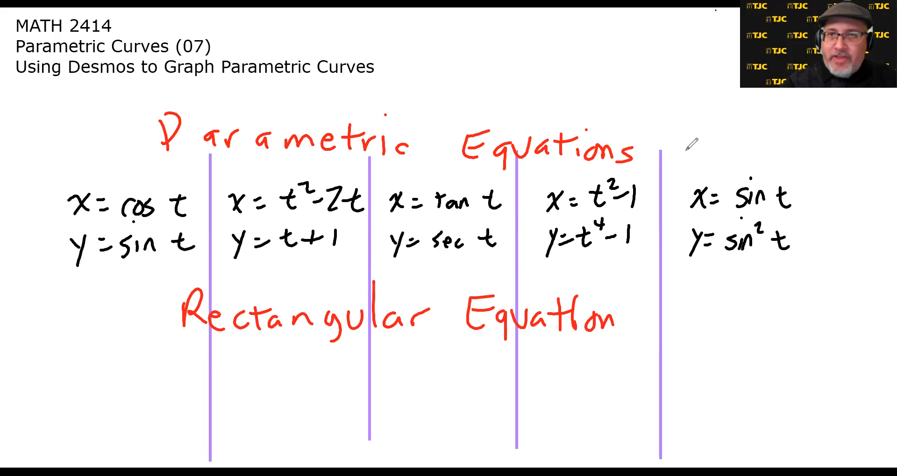
pyautogui.click(574, 313)
pyautogui.moveTo(575, 311); pyautogui.dragTo(575, 329)
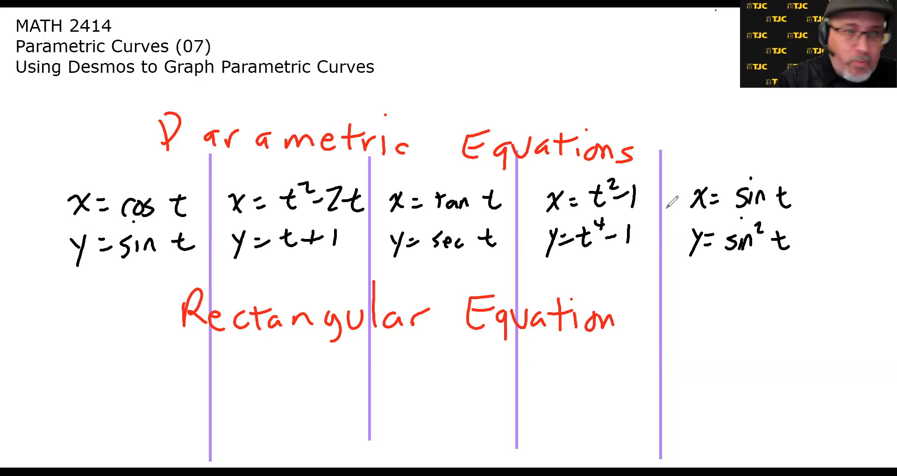
# Step: Write the rectangular equation x² + y² = 1 in black under the cos t and sin t pair
pyautogui.moveTo(57, 376)
pyautogui.mouseDown()
pyautogui.moveTo(70, 407)
pyautogui.moveTo(83, 374)
pyautogui.moveTo(108, 411)
pyautogui.mouseUp()
pyautogui.moveTo(122, 366); pyautogui.dragTo(133, 374)
pyautogui.moveTo(134, 381); pyautogui.dragTo(144, 390)
pyautogui.moveTo(164, 377); pyautogui.dragTo(164, 404)
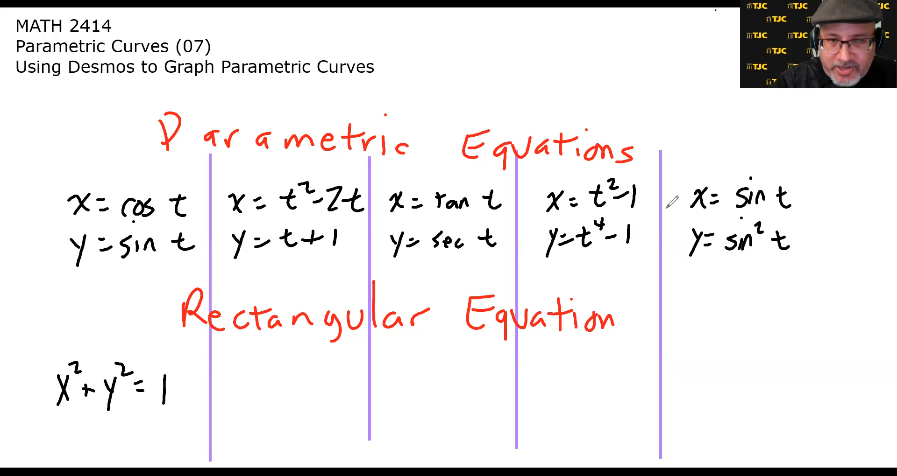
# Step: Write x = y² − 4y + 3 under the t² − 2t and t + 1 pair, undoing the miswritten middle term
pyautogui.moveTo(225, 375)
pyautogui.mouseDown()
pyautogui.moveTo(242, 395)
pyautogui.moveTo(235, 395)
pyautogui.moveTo(254, 383)
pyautogui.mouseUp()
pyautogui.moveTo(251, 388)
pyautogui.mouseDown()
pyautogui.moveTo(276, 383)
pyautogui.moveTo(278, 407)
pyautogui.mouseUp()
pyautogui.moveTo(280, 369); pyautogui.dragTo(295, 378)
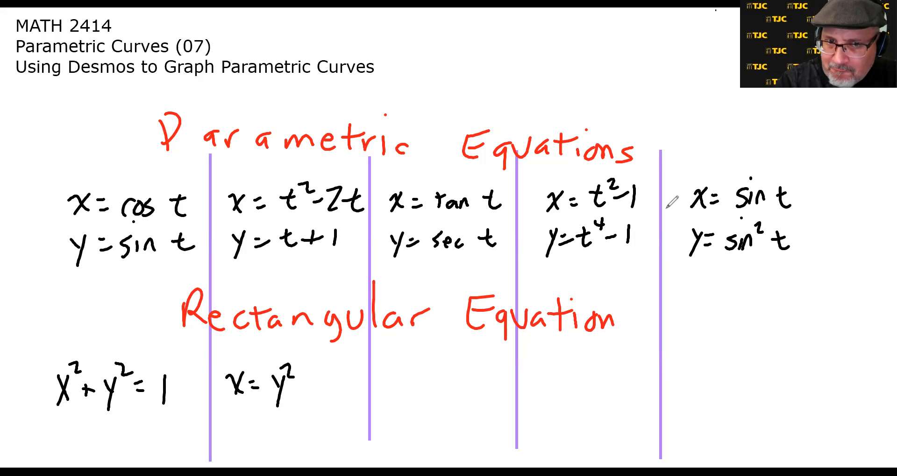
pyautogui.moveTo(295, 385)
pyautogui.mouseDown()
pyautogui.moveTo(322, 382)
pyautogui.moveTo(323, 406)
pyautogui.mouseUp()
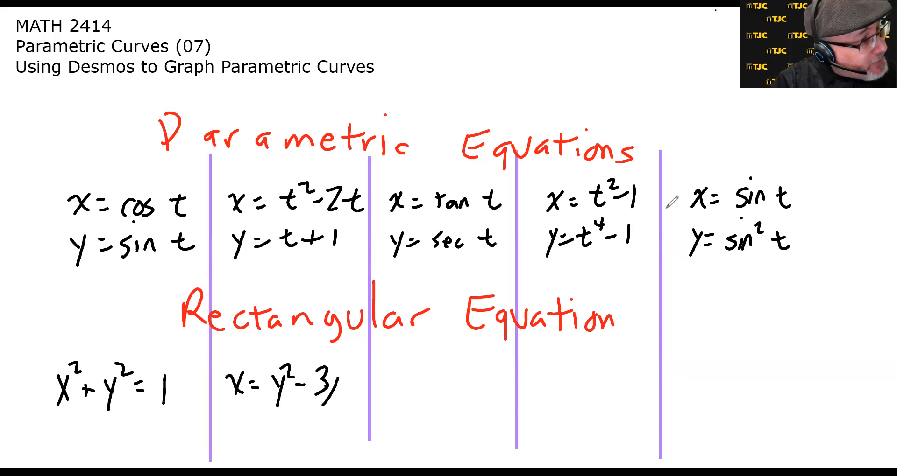
pyautogui.hotkey('ctrl', 'z')
pyautogui.hotkey('ctrl', 'z')
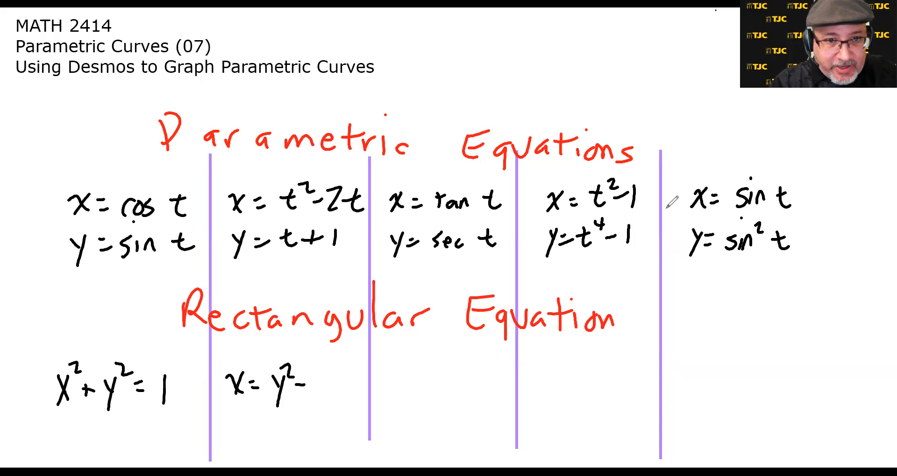
pyautogui.moveTo(311, 369)
pyautogui.mouseDown()
pyautogui.moveTo(327, 402)
pyautogui.moveTo(342, 388)
pyautogui.mouseUp()
pyautogui.moveTo(338, 381); pyautogui.dragTo(354, 391)
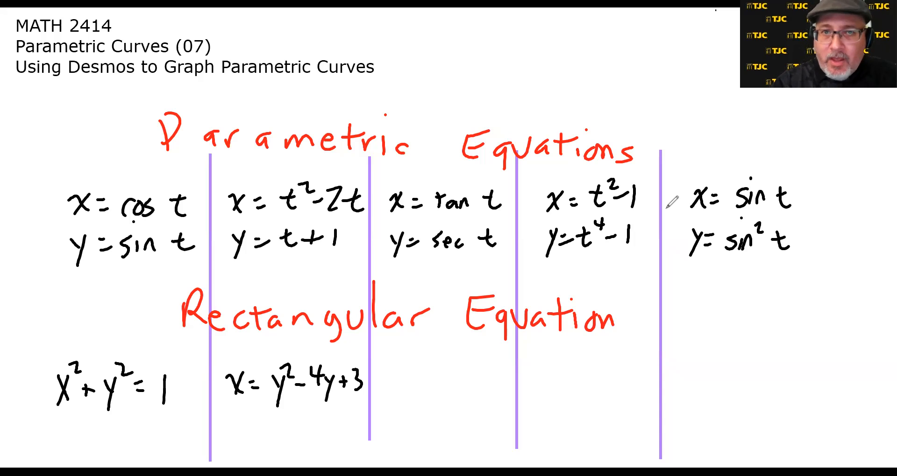
# Step: Write the rectangular equation y = 1/x in the third column, under the tan t pair
pyautogui.moveTo(399, 374); pyautogui.dragTo(405, 398)
pyautogui.moveTo(422, 379); pyautogui.dragTo(437, 385)
pyautogui.moveTo(465, 360); pyautogui.dragTo(466, 379)
pyautogui.moveTo(450, 387)
pyautogui.mouseDown()
pyautogui.moveTo(473, 385)
pyautogui.moveTo(472, 411)
pyautogui.moveTo(456, 411)
pyautogui.mouseUp()
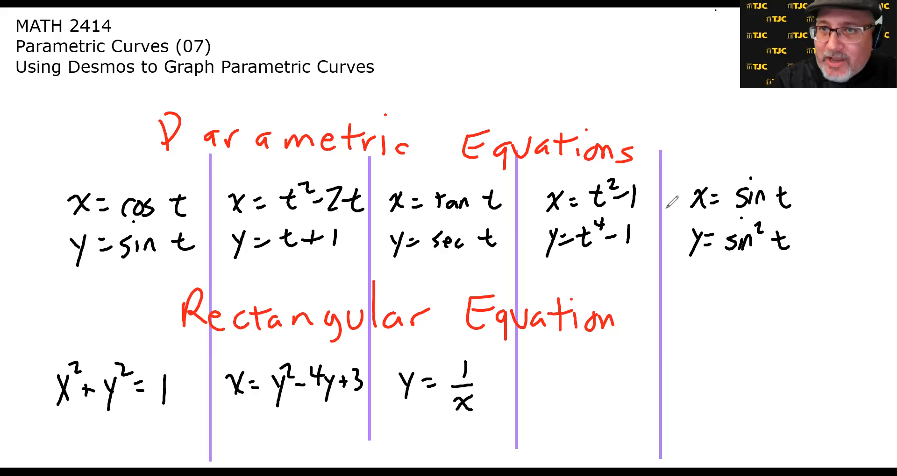
# Step: Erase sec t in the third column's y equation and write cot t in its place
pyautogui.moveTo(433, 239); pyautogui.dragTo(492, 240)
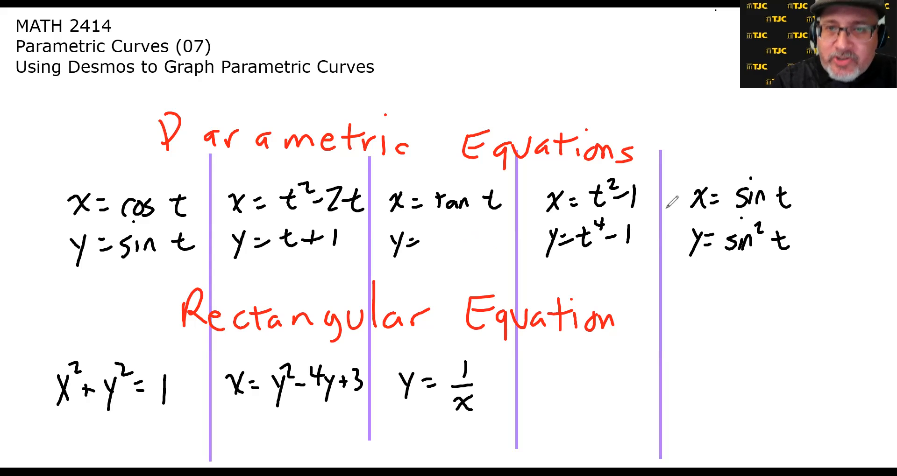
pyautogui.moveTo(450, 235)
pyautogui.mouseDown()
pyautogui.moveTo(441, 241)
pyautogui.moveTo(449, 247)
pyautogui.moveTo(473, 238)
pyautogui.moveTo(472, 250)
pyautogui.moveTo(501, 237)
pyautogui.mouseUp()
pyautogui.moveTo(498, 229); pyautogui.dragTo(497, 249)
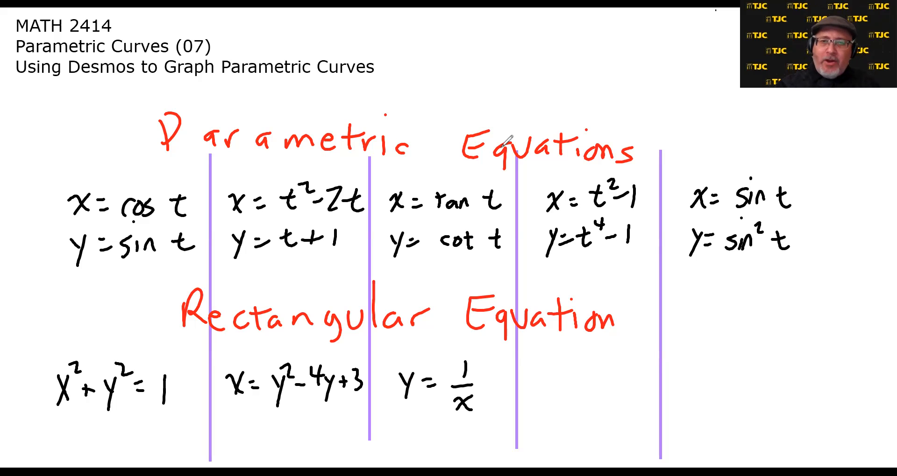
# Step: Write the rectangular equation y = (x + 1)² − 1 under the t² − 1 and t⁴ − 1 pair
pyautogui.moveTo(529, 359)
pyautogui.mouseDown()
pyautogui.moveTo(538, 371)
pyautogui.moveTo(533, 383)
pyautogui.mouseUp()
pyautogui.moveTo(546, 364); pyautogui.dragTo(552, 362)
pyautogui.moveTo(548, 370); pyautogui.dragTo(564, 379)
pyautogui.moveTo(574, 362)
pyautogui.mouseDown()
pyautogui.moveTo(587, 377)
pyautogui.moveTo(576, 376)
pyautogui.moveTo(603, 368)
pyautogui.moveTo(608, 377)
pyautogui.mouseUp()
pyautogui.click(610, 367)
pyautogui.moveTo(612, 354)
pyautogui.mouseDown()
pyautogui.moveTo(616, 376)
pyautogui.moveTo(629, 357)
pyautogui.moveTo(634, 367)
pyautogui.mouseUp()
pyautogui.moveTo(644, 358); pyautogui.dragTo(642, 377)
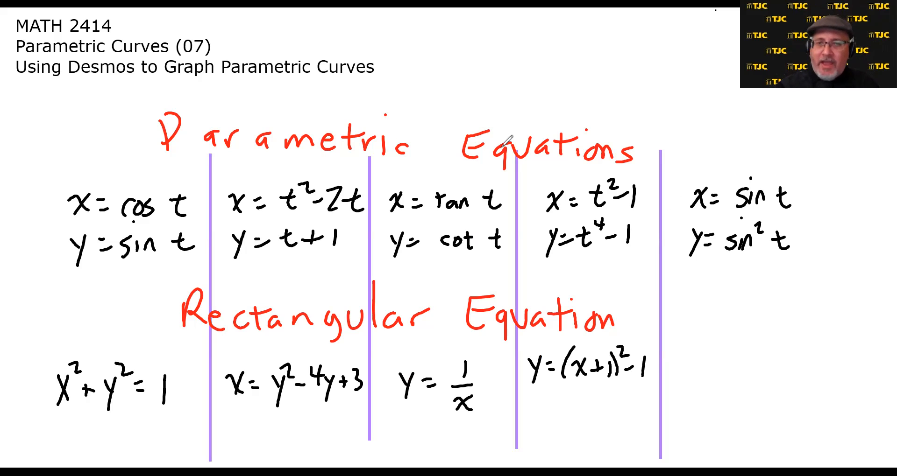
# Step: Write the expanded form y = x² + 2x beneath y = (x + 1)² − 1 in the fourth column
pyautogui.moveTo(527, 406); pyautogui.dragTo(536, 417)
pyautogui.moveTo(542, 405); pyautogui.dragTo(531, 434)
pyautogui.click(550, 412)
pyautogui.click(550, 420)
pyautogui.moveTo(566, 413)
pyautogui.mouseDown()
pyautogui.moveTo(582, 429)
pyautogui.moveTo(567, 435)
pyautogui.mouseUp()
pyautogui.moveTo(578, 407)
pyautogui.mouseDown()
pyautogui.moveTo(598, 436)
pyautogui.moveTo(602, 424)
pyautogui.moveTo(622, 433)
pyautogui.mouseUp()
pyautogui.moveTo(622, 423)
pyautogui.mouseDown()
pyautogui.moveTo(637, 430)
pyautogui.moveTo(624, 433)
pyautogui.mouseUp()
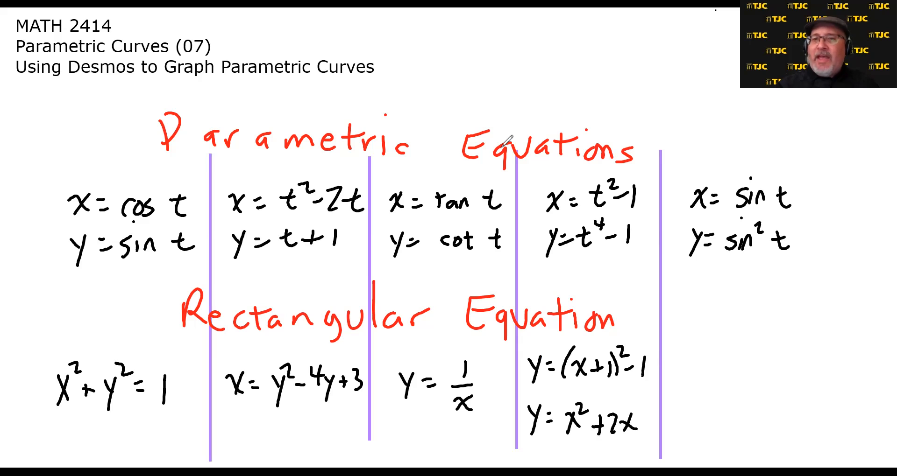
# Step: Write the rectangular equation y = x² under the sin t and sin² t pair
pyautogui.moveTo(696, 355); pyautogui.dragTo(706, 368)
pyautogui.moveTo(716, 354)
pyautogui.mouseDown()
pyautogui.moveTo(704, 379)
pyautogui.moveTo(731, 356)
pyautogui.mouseUp()
pyautogui.moveTo(721, 369); pyautogui.dragTo(732, 368)
pyautogui.moveTo(739, 365)
pyautogui.mouseDown()
pyautogui.moveTo(756, 359)
pyautogui.moveTo(761, 374)
pyautogui.mouseUp()
pyautogui.moveTo(752, 356); pyautogui.dragTo(744, 373)
pyautogui.moveTo(753, 341); pyautogui.dragTo(766, 351)
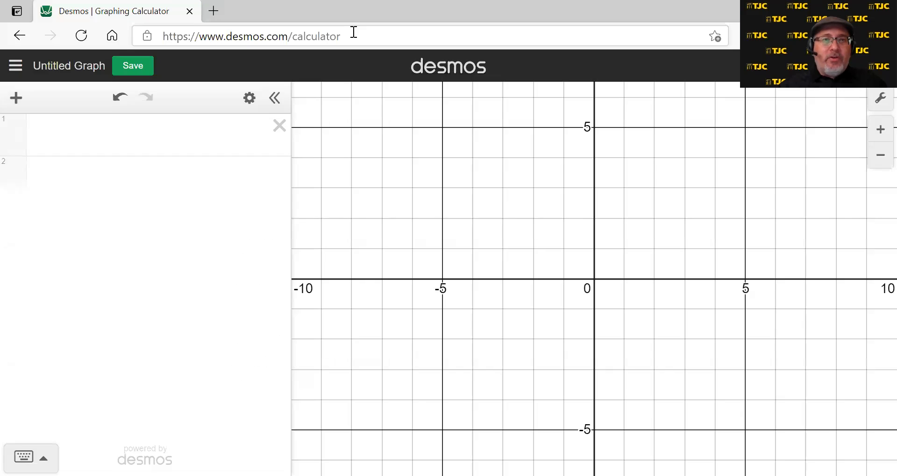
pyautogui.doubleClick(357, 33)
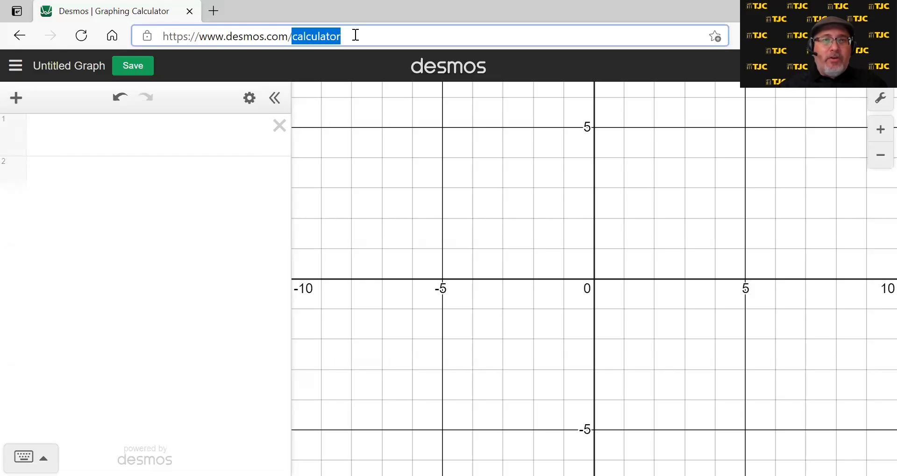
pyautogui.press('BackSpace')
pyautogui.press('BackSpace')
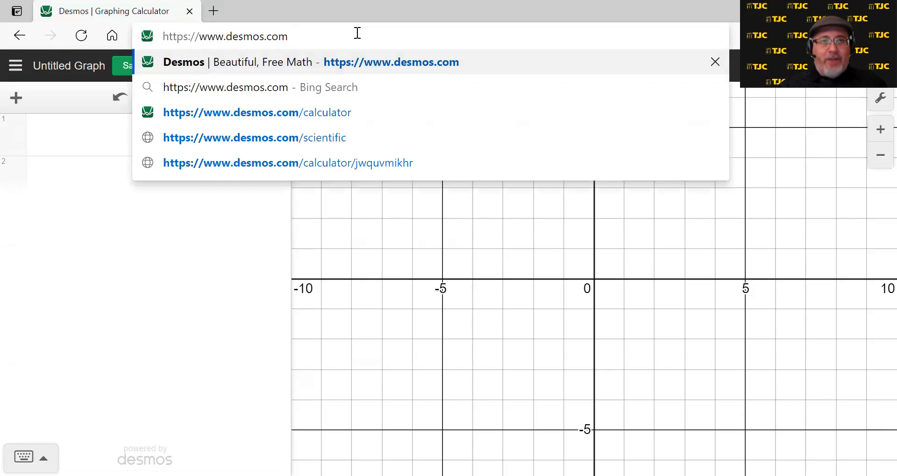
pyautogui.press('Return')
pyautogui.click(512, 114)
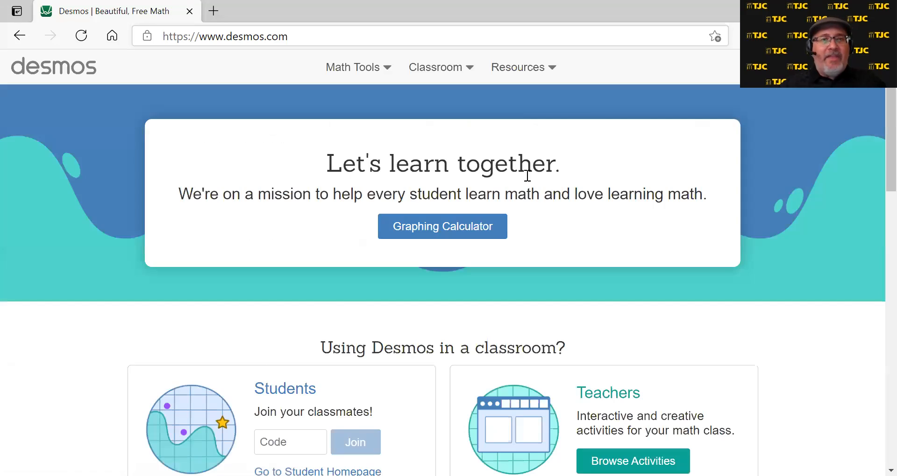
pyautogui.click(472, 227)
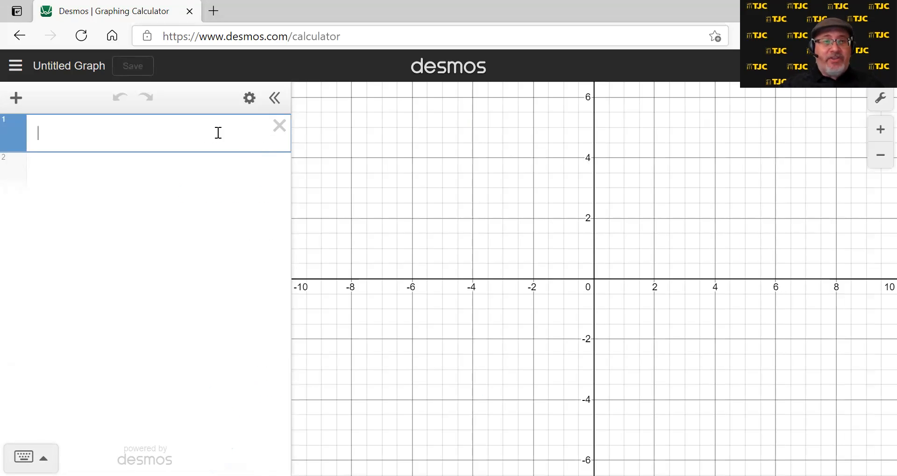
# Step: View the signed-in account's options and return to the blank graph
pyautogui.click(17, 71)
pyautogui.click(19, 71)
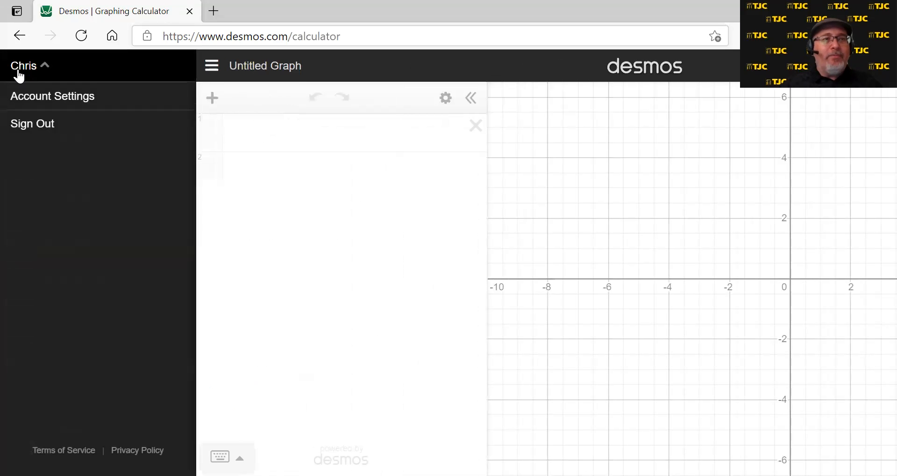
pyautogui.click(287, 156)
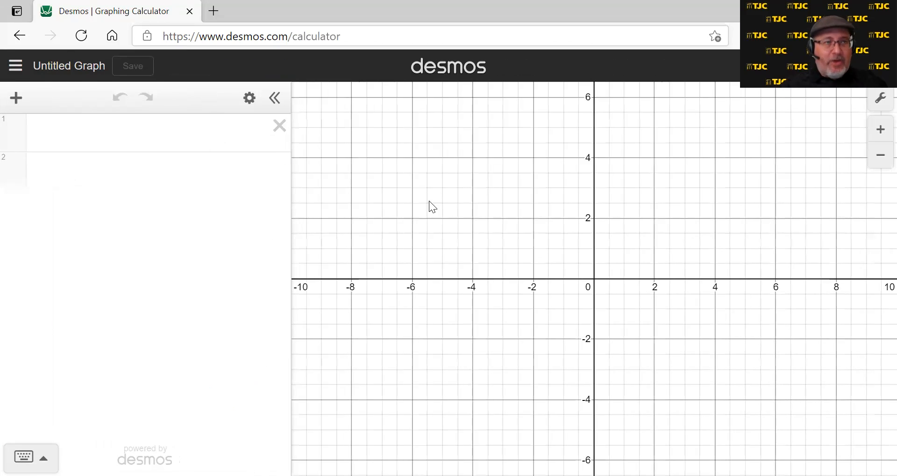
# Step: Graph the function f(x) = sin x as the first expression
pyautogui.click(178, 135)
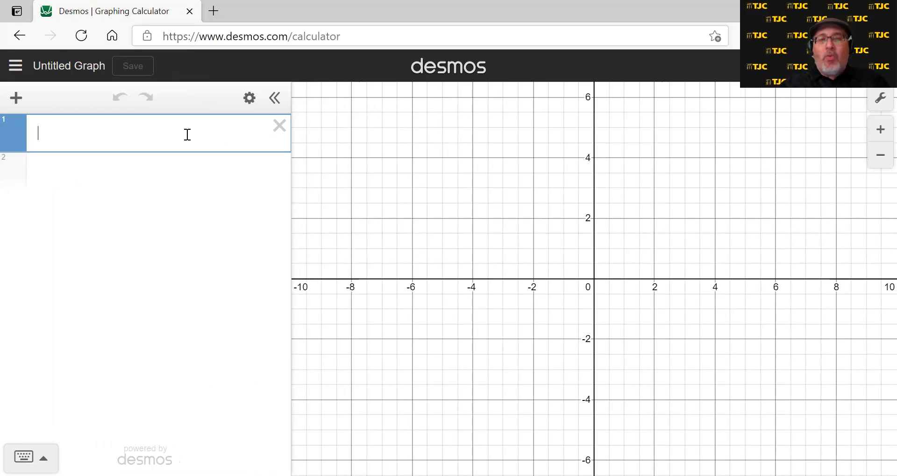
pyautogui.write('f(x)')
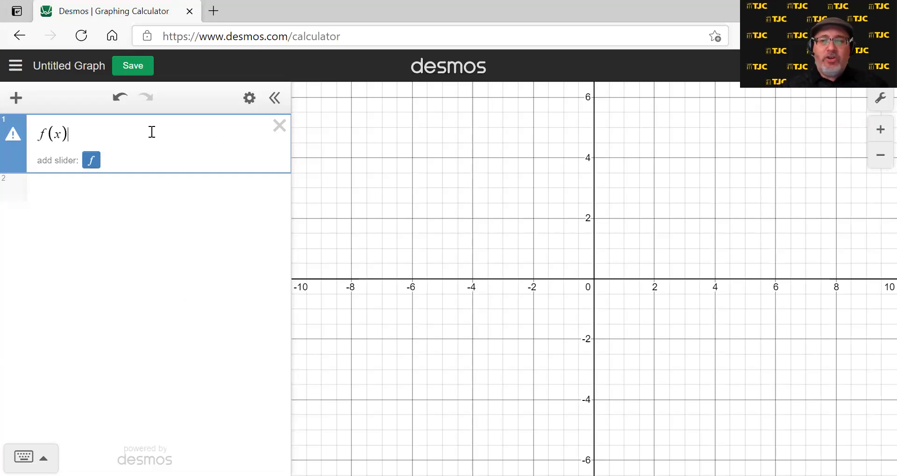
pyautogui.write('=')
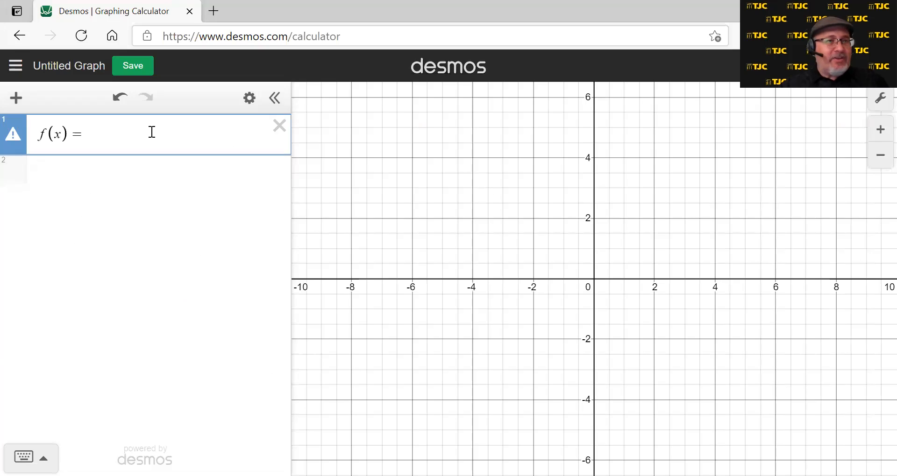
pyautogui.write(' sin x')
pyautogui.press('Return')
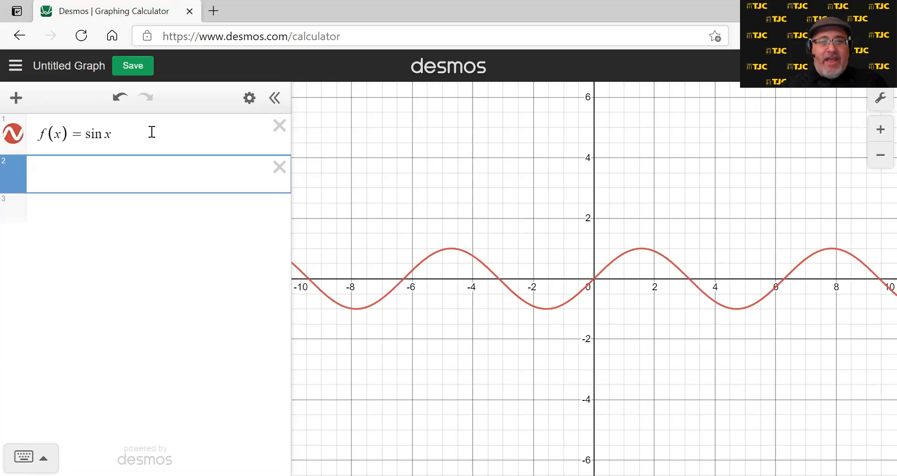
# Step: Graph g(x) = sin² x as the second expression
pyautogui.write('g(x)=s')
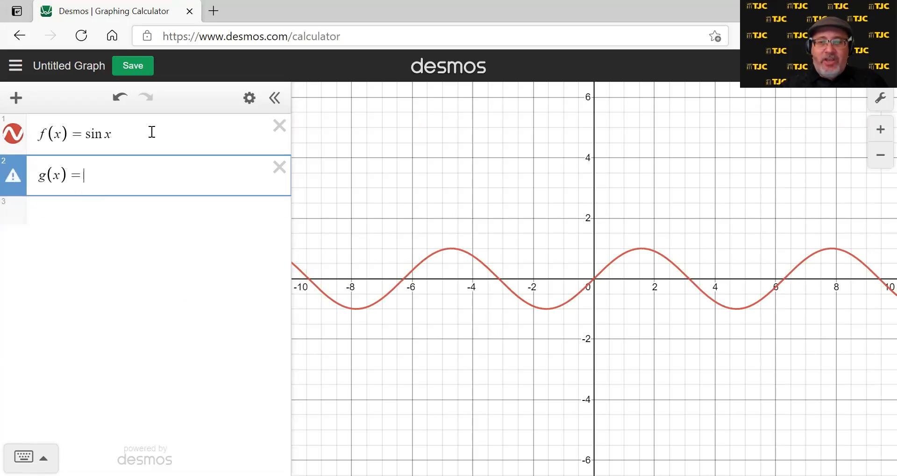
pyautogui.write('in^2')
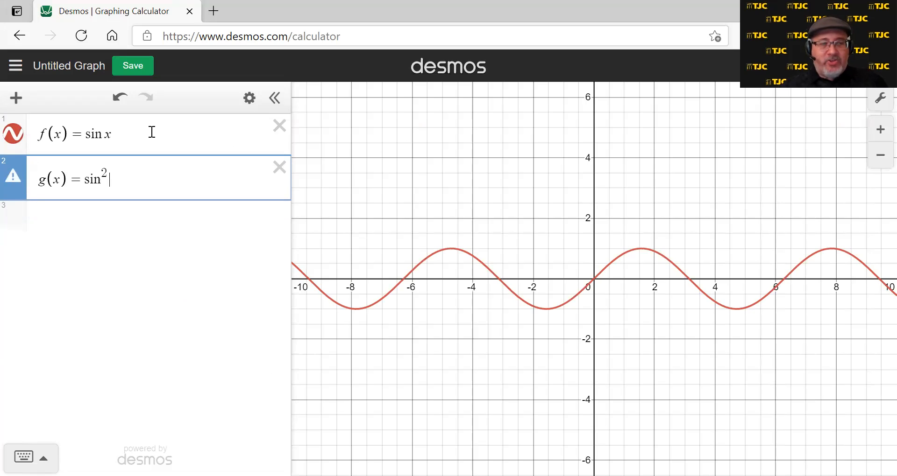
pyautogui.write('x')
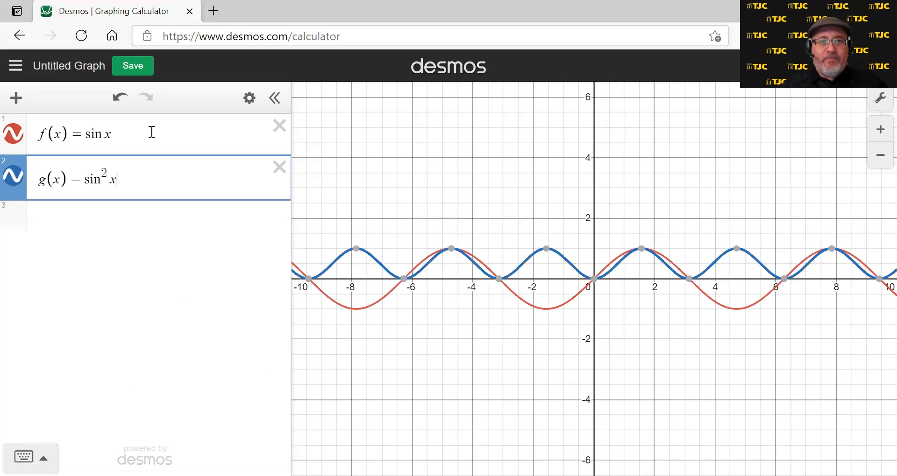
# Step: Hide and redisplay the graphs of g(x) and f(x) in turn
pyautogui.click(14, 187)
pyautogui.click(14, 187)
pyautogui.click(19, 136)
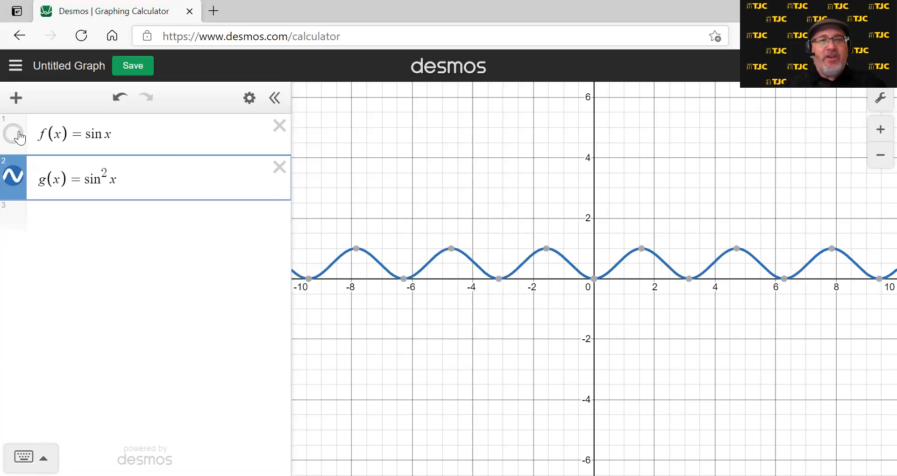
pyautogui.click(19, 137)
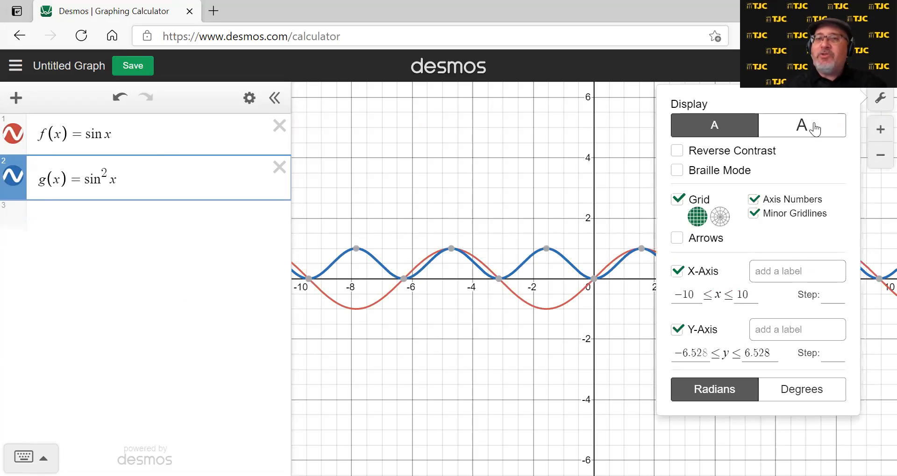
# Step: Switch the graph display to the larger text size and hide the curves of both g(x) and f(x)
pyautogui.click(805, 125)
pyautogui.click(639, 154)
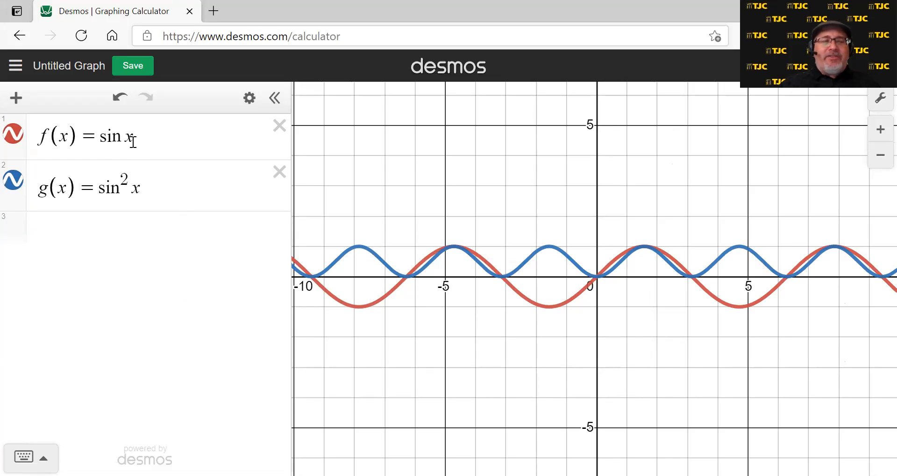
pyautogui.click(12, 181)
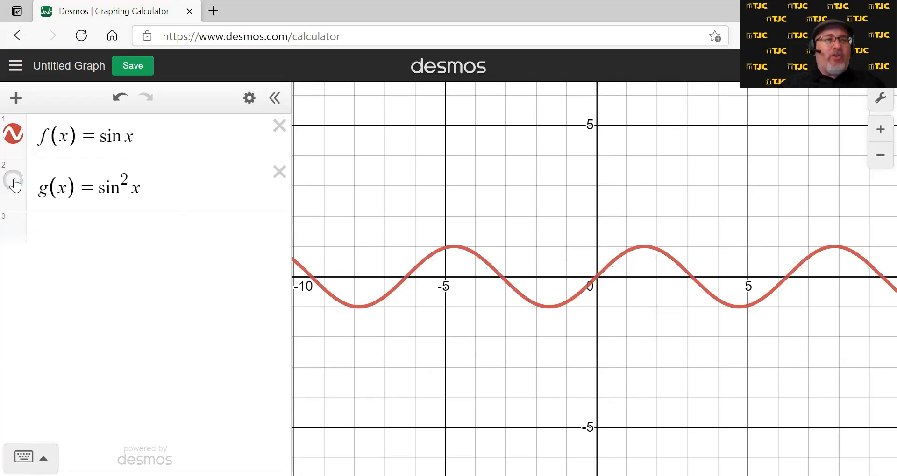
pyautogui.click(14, 140)
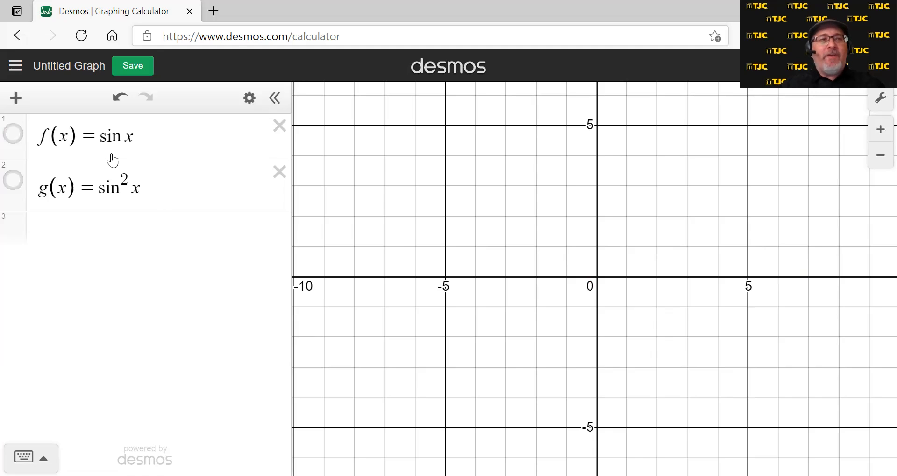
# Step: Rewrite the first function as f(y) = sin y, show its graph briefly and hide it again
pyautogui.click(67, 139)
pyautogui.hotkey('shift', 'Left')
pyautogui.write('y')
pyautogui.press('Right')
pyautogui.press('Right')
pyautogui.press('Right')
pyautogui.press('Right')
pyautogui.hotkey('shift', 'Right')
pyautogui.write('y')
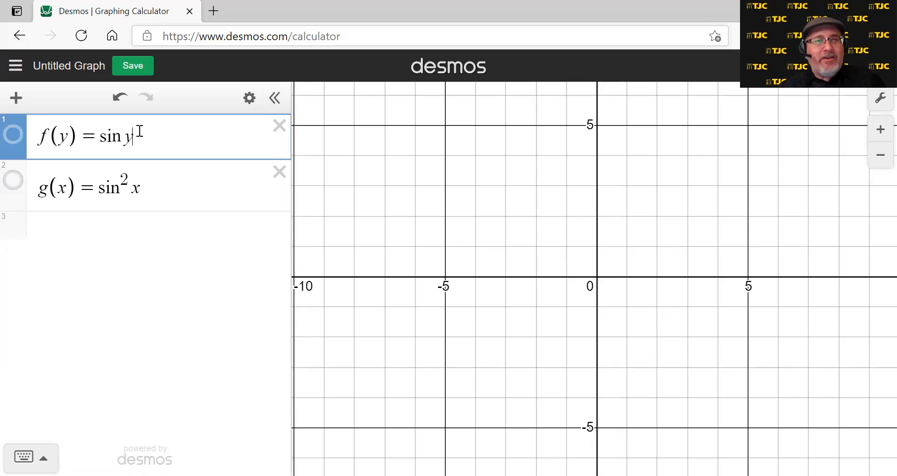
pyautogui.click(14, 137)
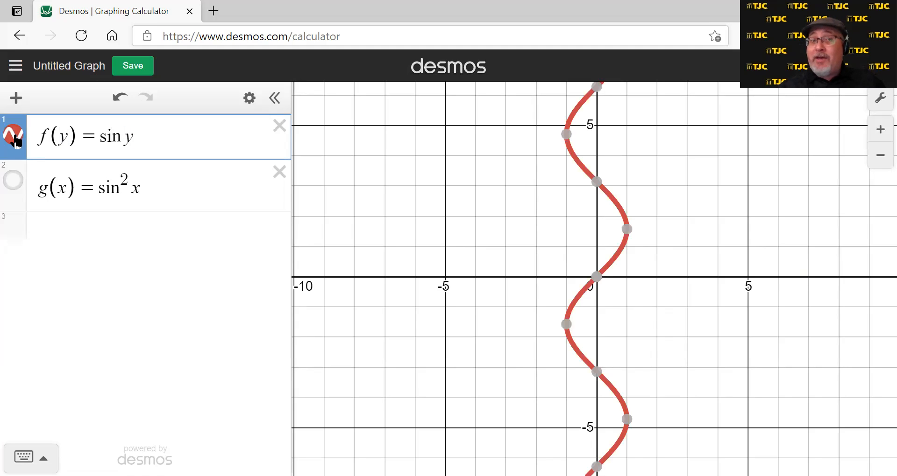
pyautogui.click(14, 138)
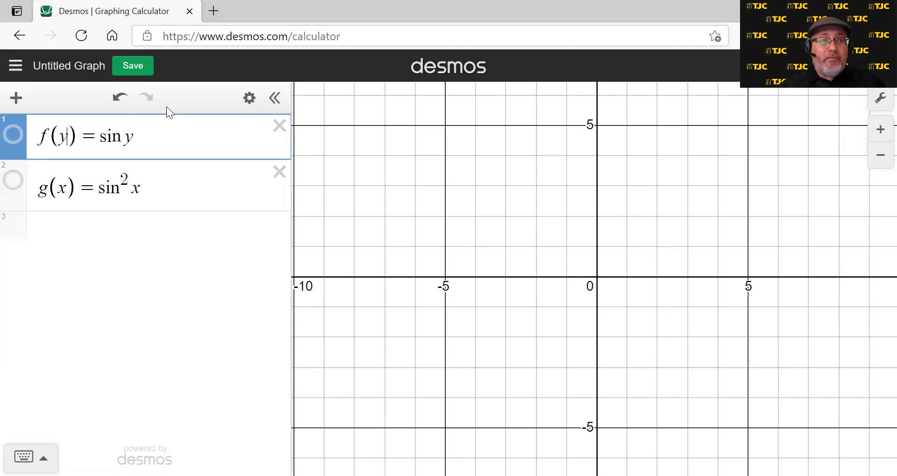
# Step: Rewrite the first function as f(t) = sin t, leaving its graph hidden
pyautogui.hotkey('shift', 'Left')
pyautogui.write('t')
pyautogui.press('Right')
pyautogui.press('Right')
pyautogui.press('Right')
pyautogui.press('Right')
pyautogui.press('Right')
pyautogui.press('Right')
pyautogui.hotkey('shift', 'Left')
pyautogui.write('t')
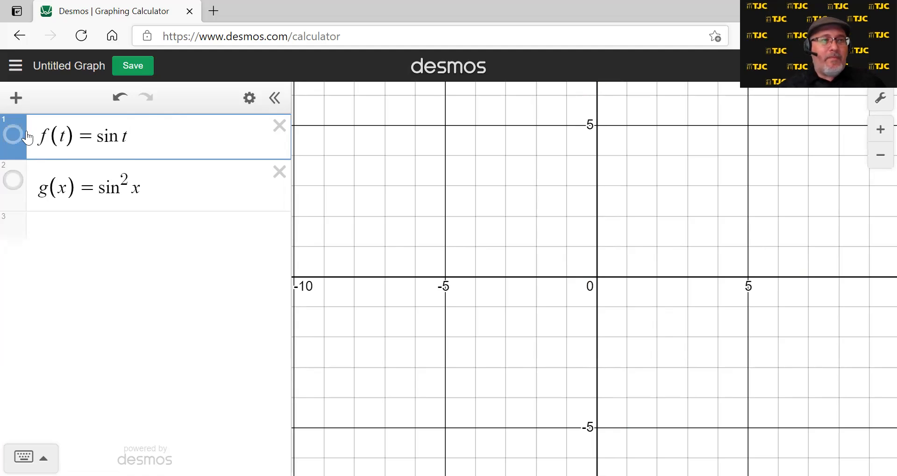
pyautogui.click(14, 137)
pyautogui.click(14, 137)
# Step: Rewrite the second function as g(t) = sin² t
pyautogui.click(64, 187)
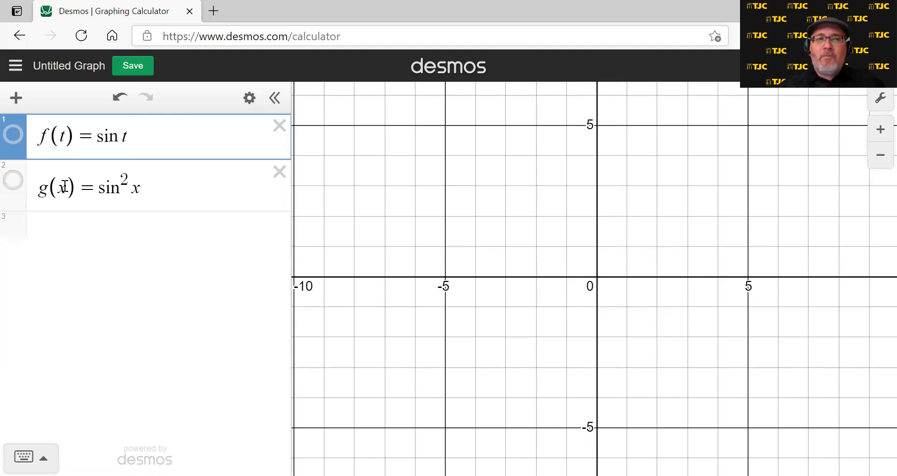
pyautogui.write('t')
pyautogui.press('Right')
pyautogui.press('Right')
pyautogui.press('Right')
pyautogui.press('Right')
pyautogui.press('Right')
pyautogui.press('Right')
pyautogui.press('Right')
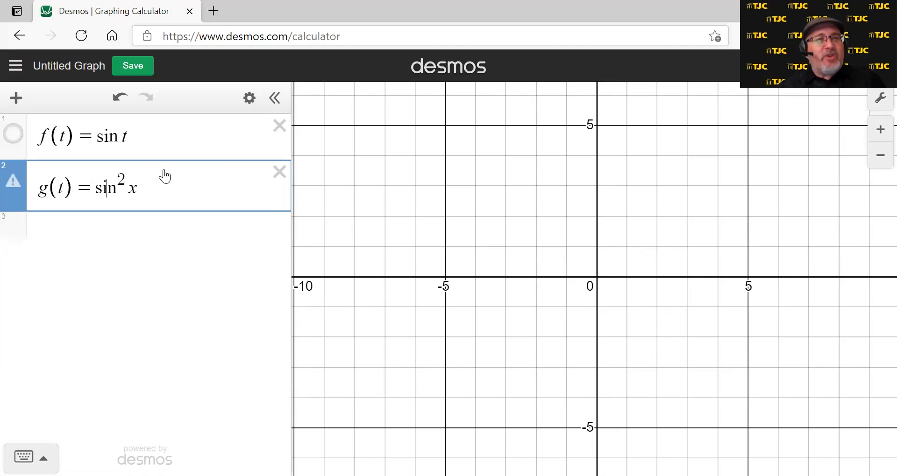
pyautogui.hotkey('shift', 'Right')
pyautogui.write('t')
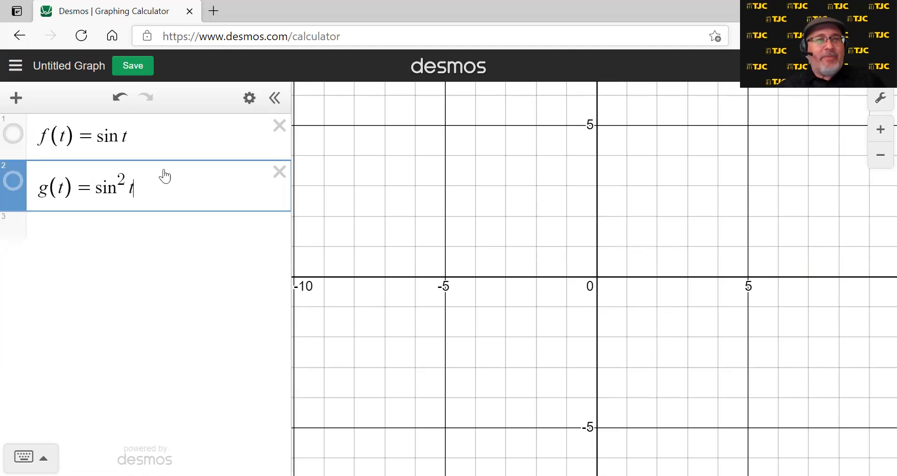
# Step: Plot the parametric curve (f(t), g(t)) as the third expression
pyautogui.click(187, 252)
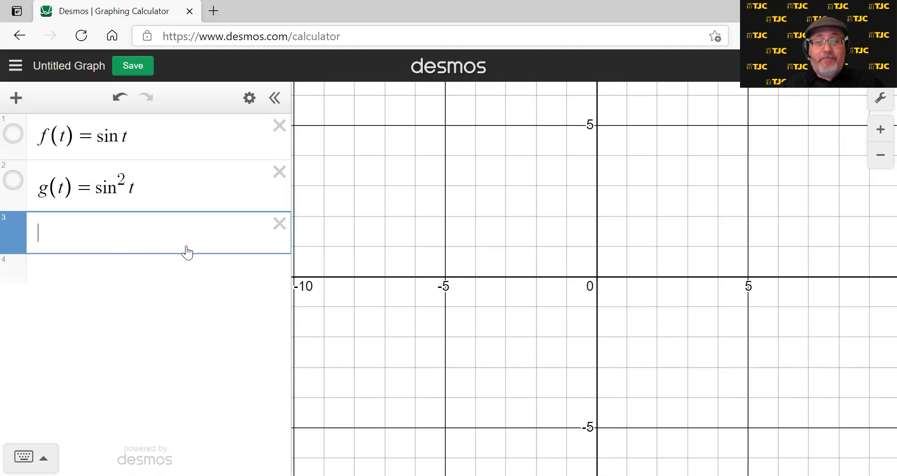
pyautogui.write('(')
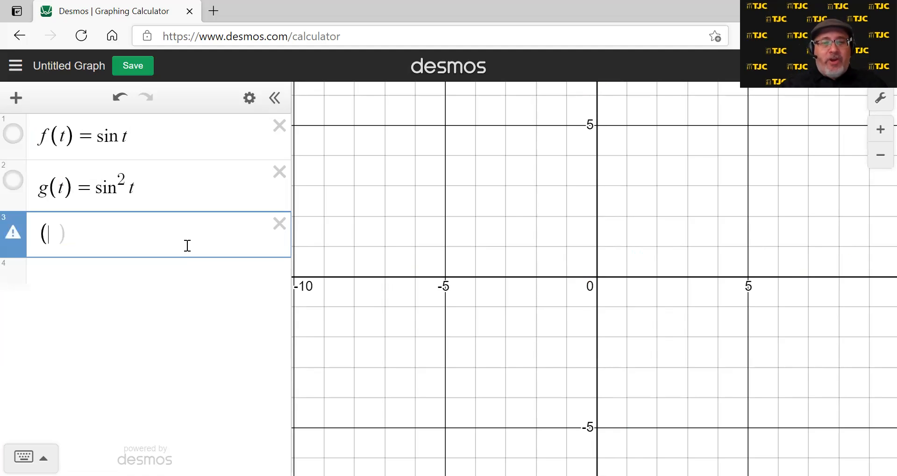
pyautogui.write('f(t),g(t)')
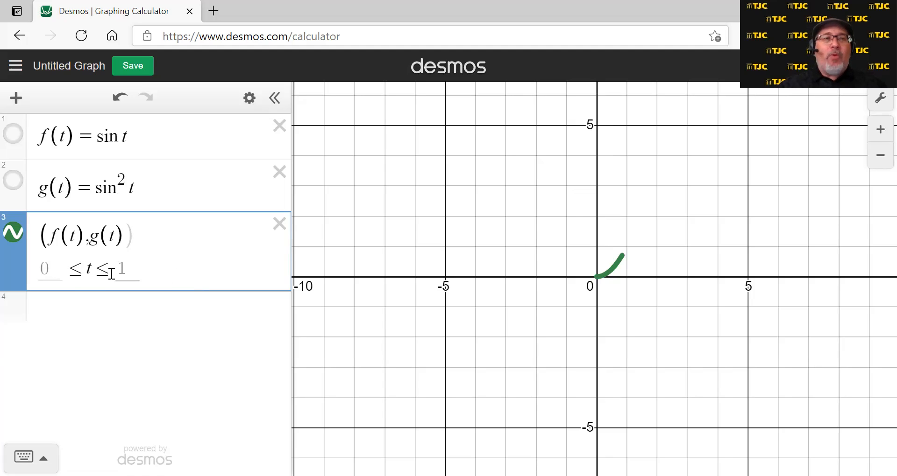
# Step: Set the domain of the parametric curve to −π/2 ≤ t ≤ π/2
pyautogui.click(880, 130)
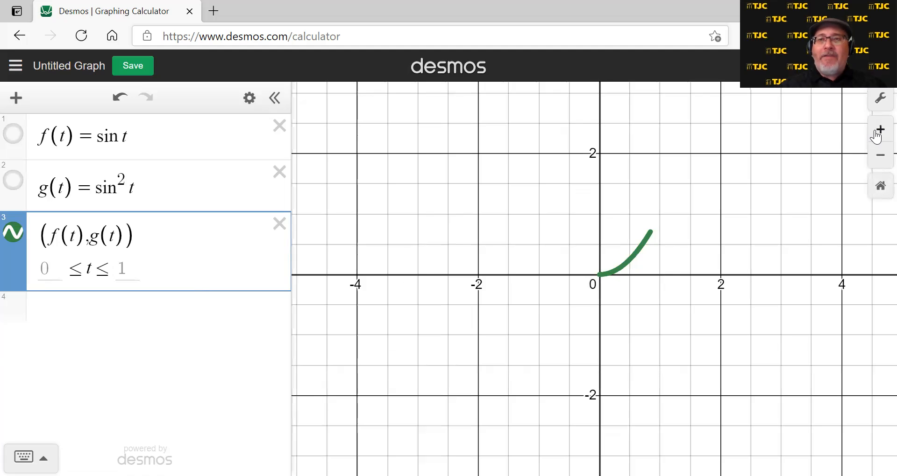
pyautogui.click(881, 130)
pyautogui.click(49, 268)
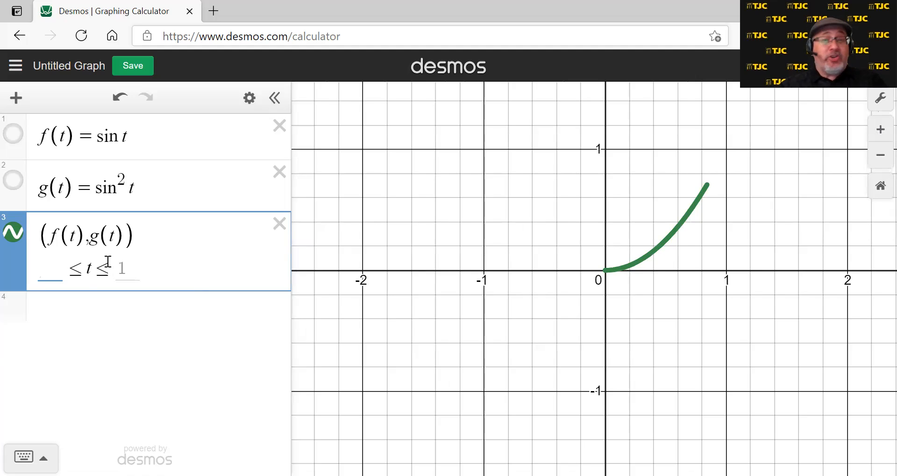
pyautogui.write('-pi/2')
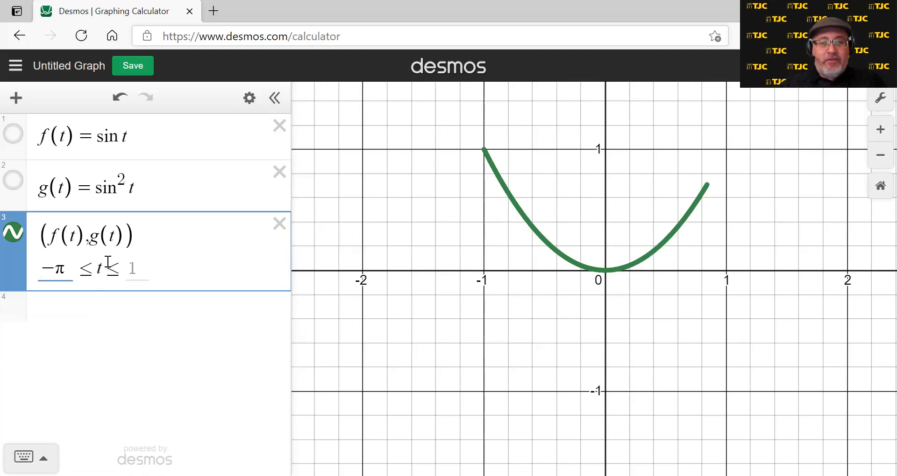
pyautogui.click(148, 278)
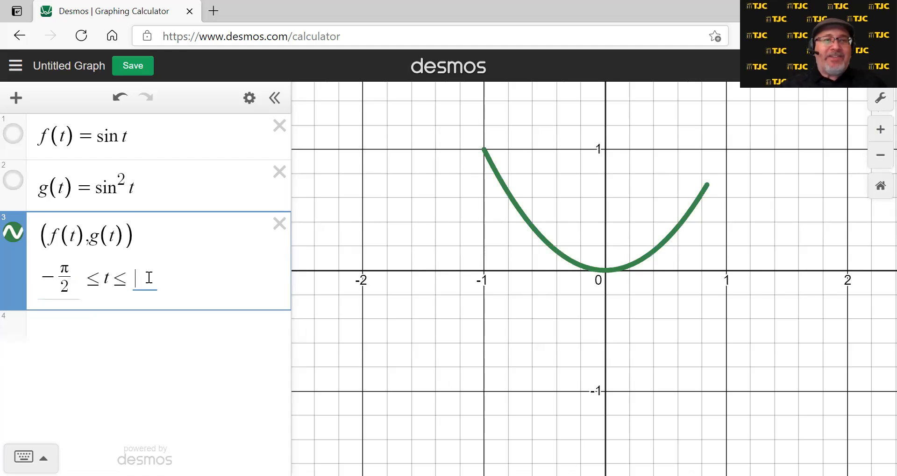
pyautogui.write('pi/')
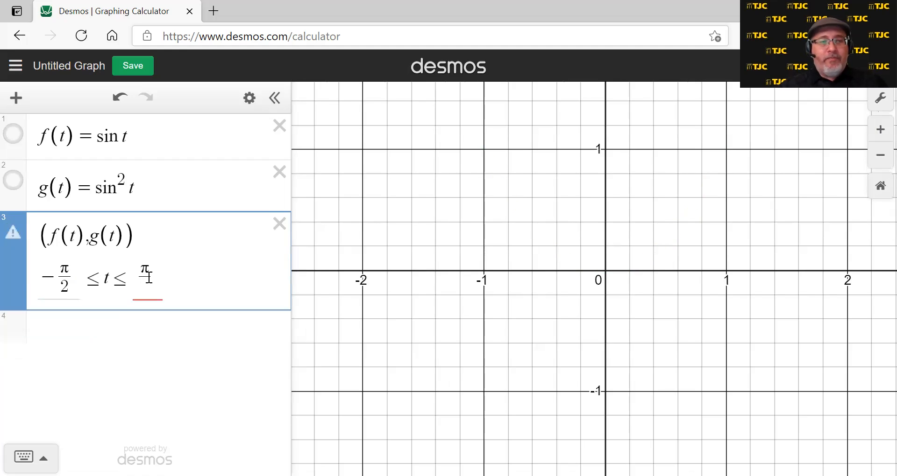
pyautogui.write('2')
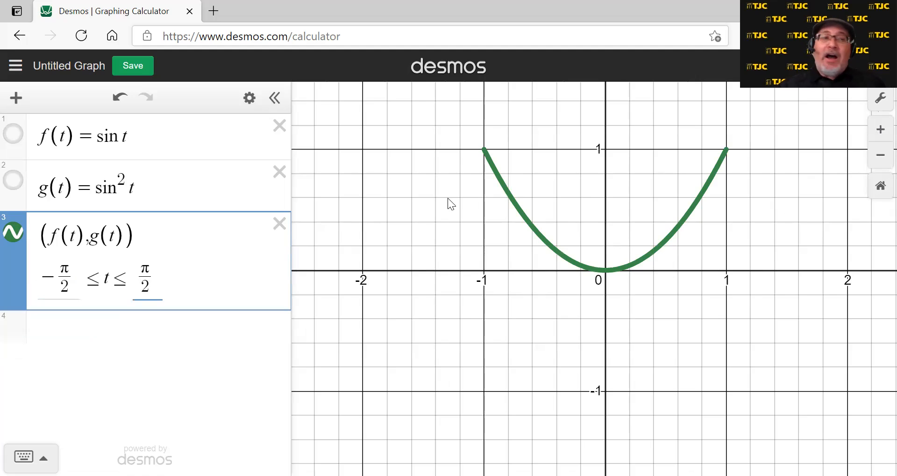
# Step: Format the parametric curve as a red dashed line
pyautogui.click(250, 99)
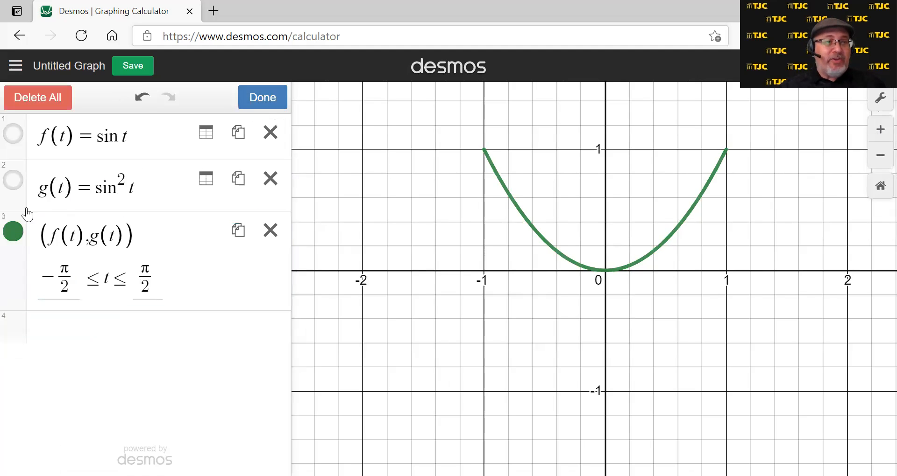
pyautogui.click(13, 232)
pyautogui.click(49, 302)
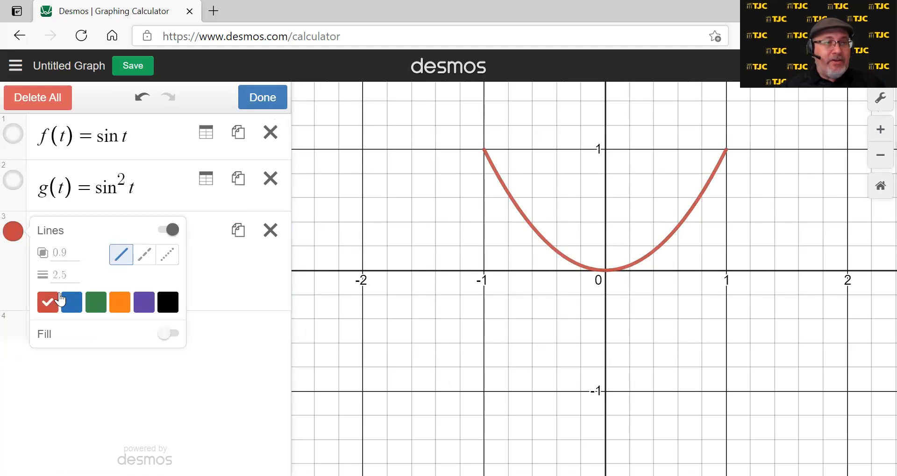
pyautogui.click(144, 254)
pyautogui.click(266, 106)
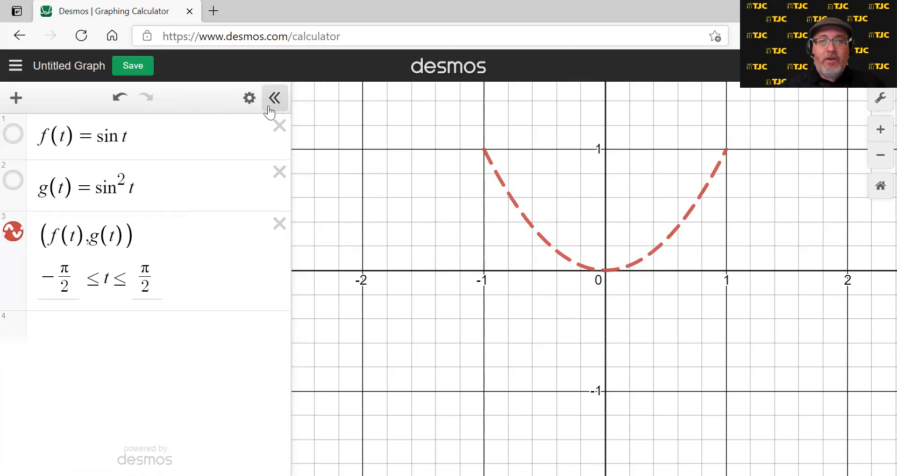
# Step: Plot the point (f(c), g(c)) as the fourth expression, add a slider for c and move it to 3.6
pyautogui.click(158, 326)
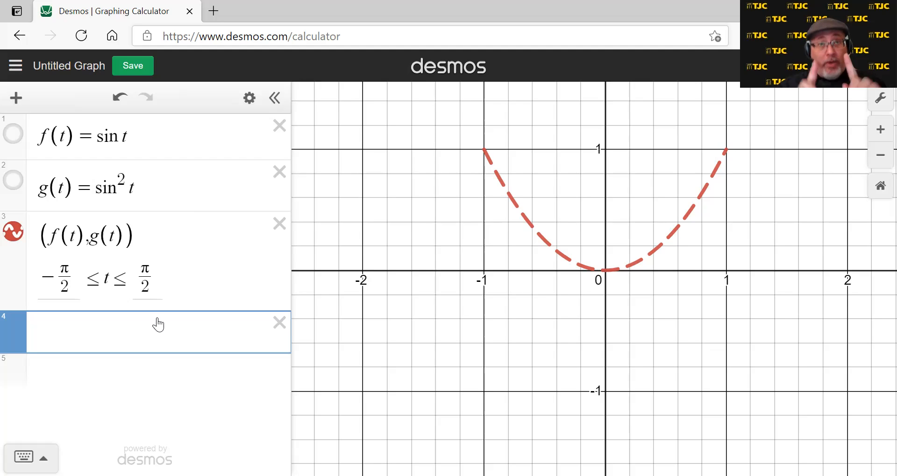
pyautogui.write('(f(')
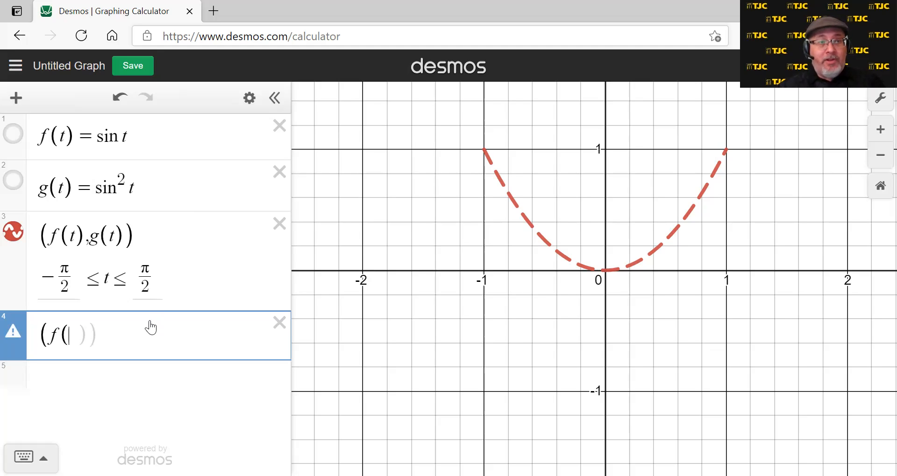
pyautogui.write('c),g(c)')
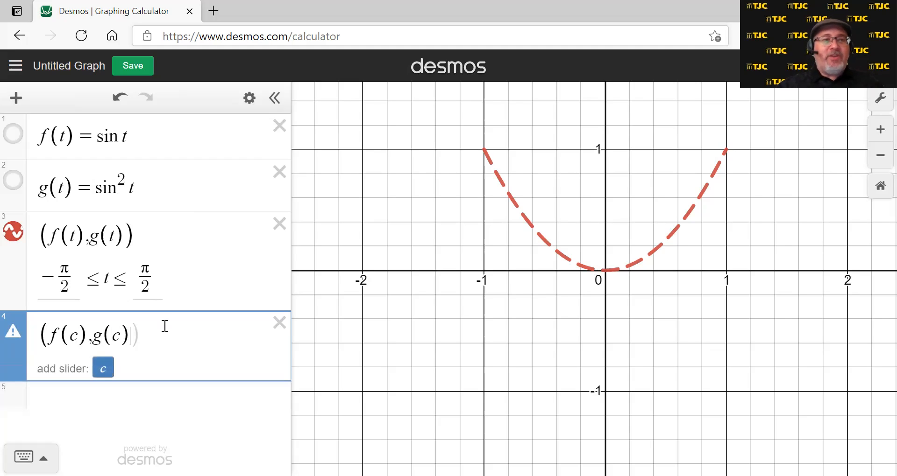
pyautogui.click(103, 368)
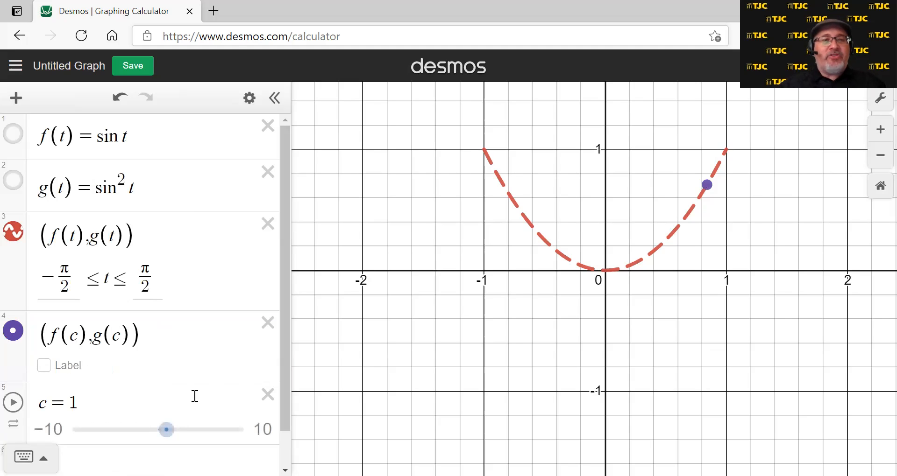
pyautogui.moveTo(285, 342); pyautogui.dragTo(279, 396)
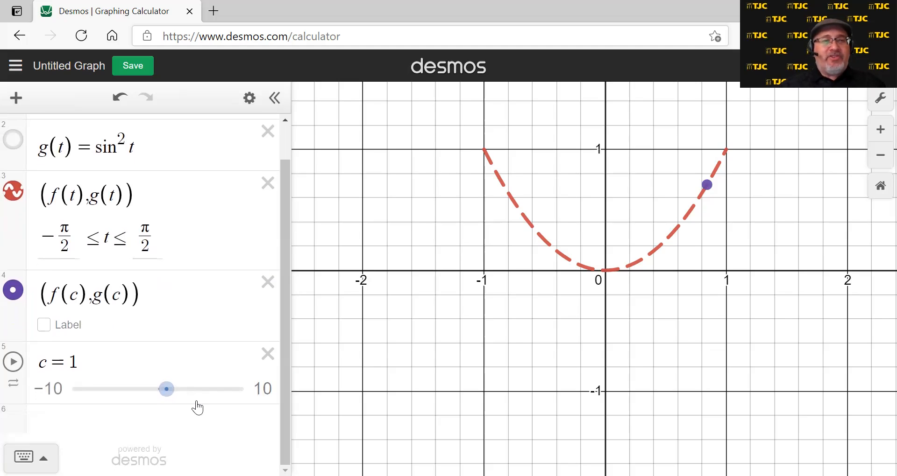
pyautogui.moveTo(168, 392); pyautogui.dragTo(193, 397)
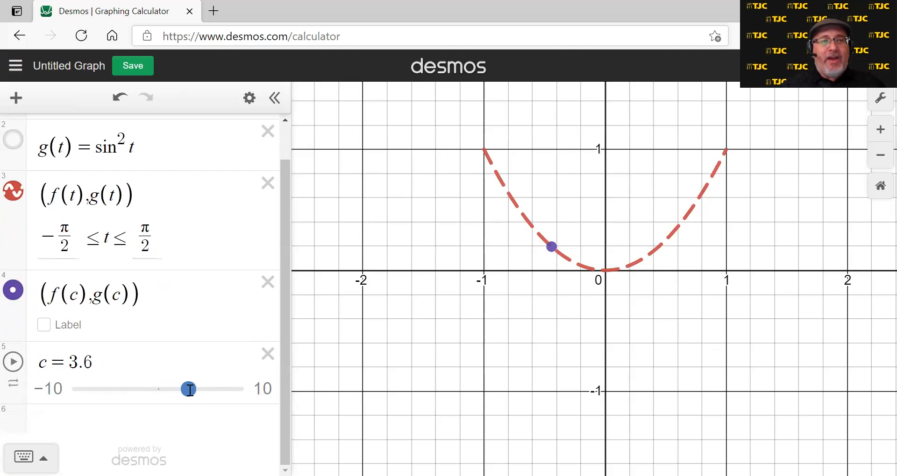
# Step: Limit the slider for c to the range from −π/2 to π/2
pyautogui.click(54, 390)
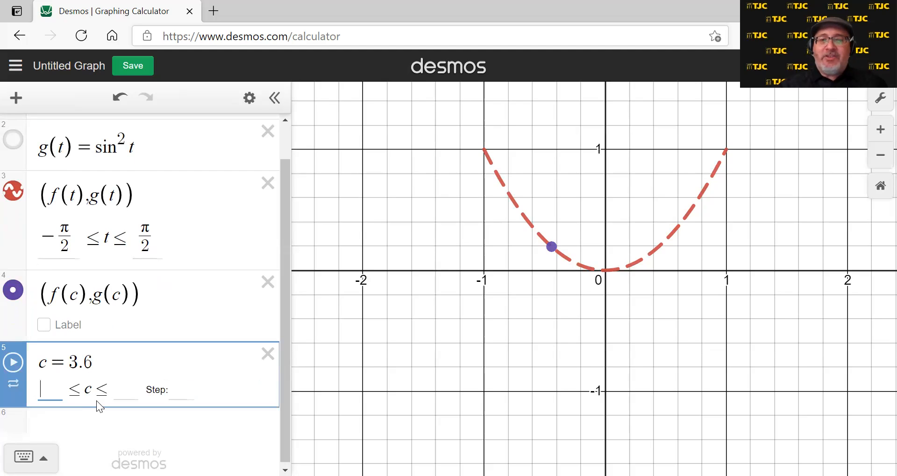
pyautogui.write('-')
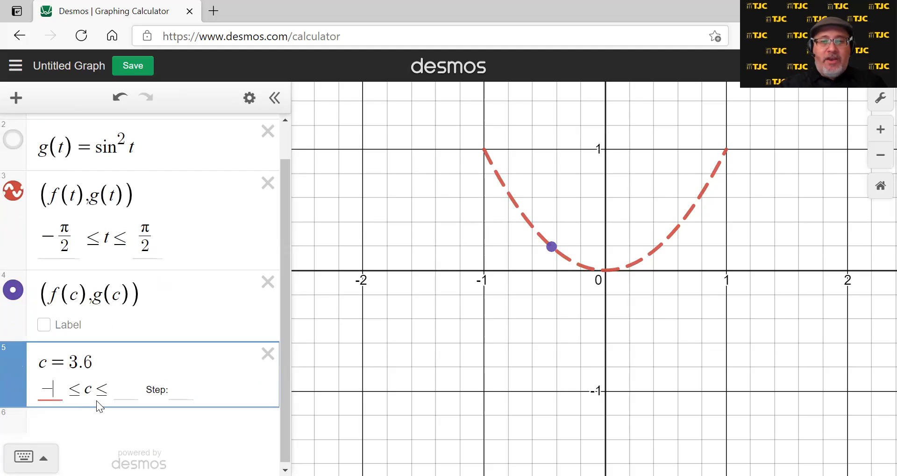
pyautogui.write('pi/2')
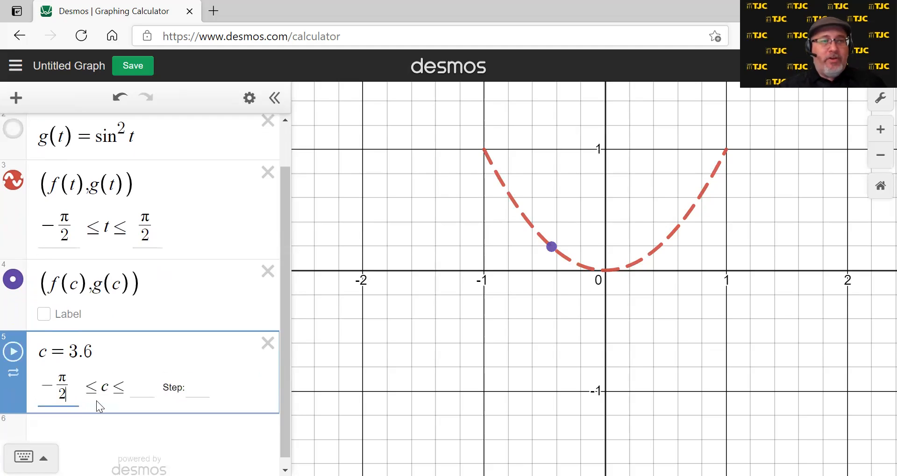
pyautogui.click(139, 387)
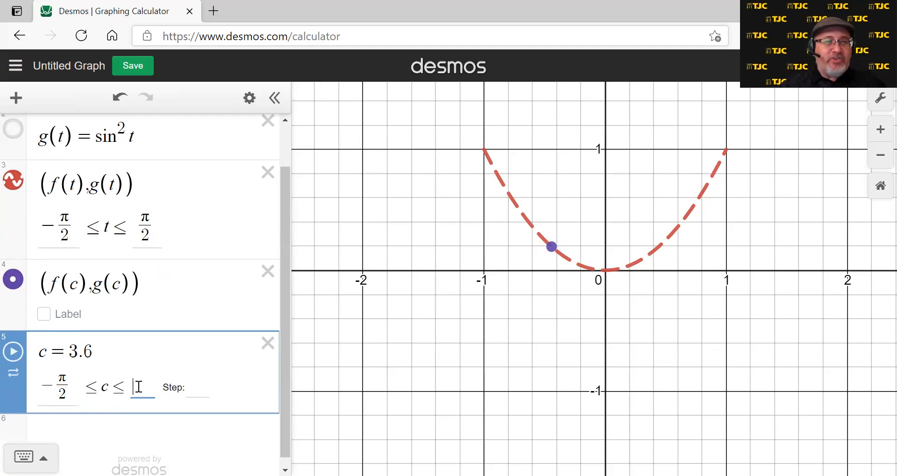
pyautogui.write('\\pi/23')
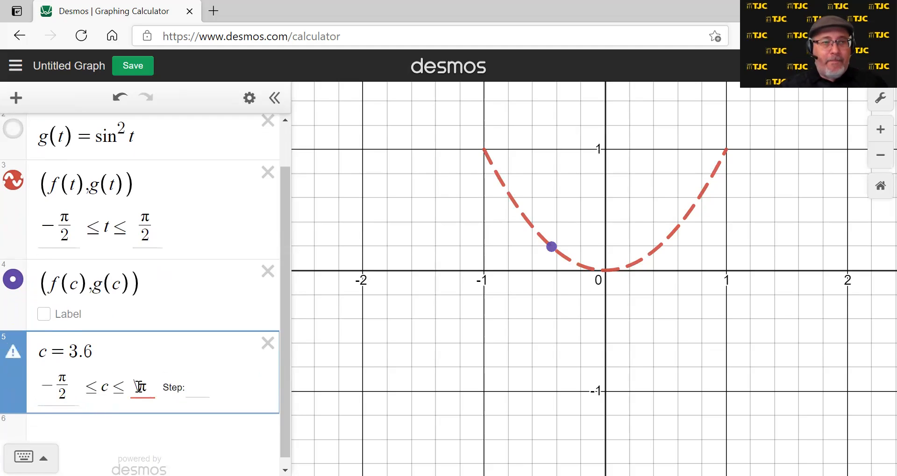
pyautogui.press('BackSpace')
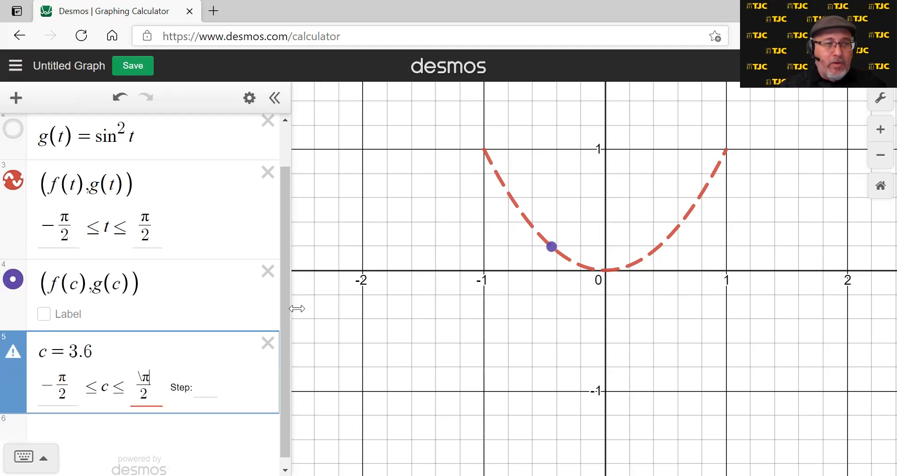
pyautogui.press('BackSpace')
pyautogui.press('Return')
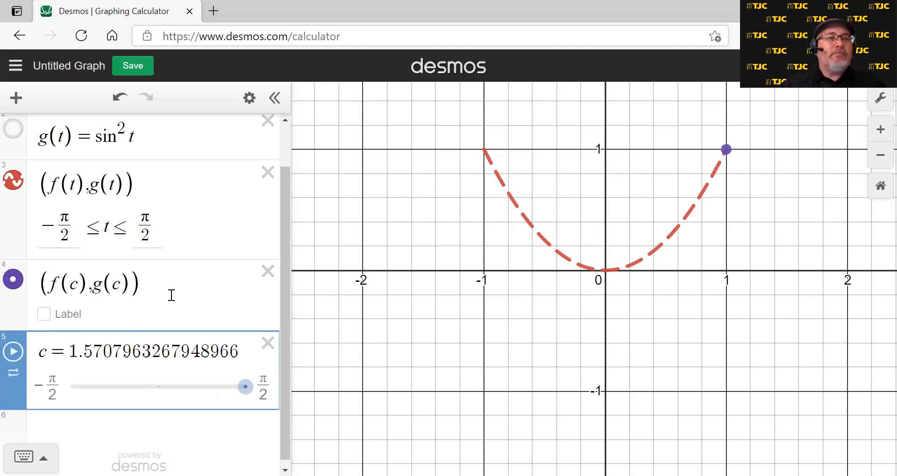
# Step: Try the play-once and play-indefinitely animation modes for slider c, run the indefinite animation and pause it
pyautogui.click(13, 374)
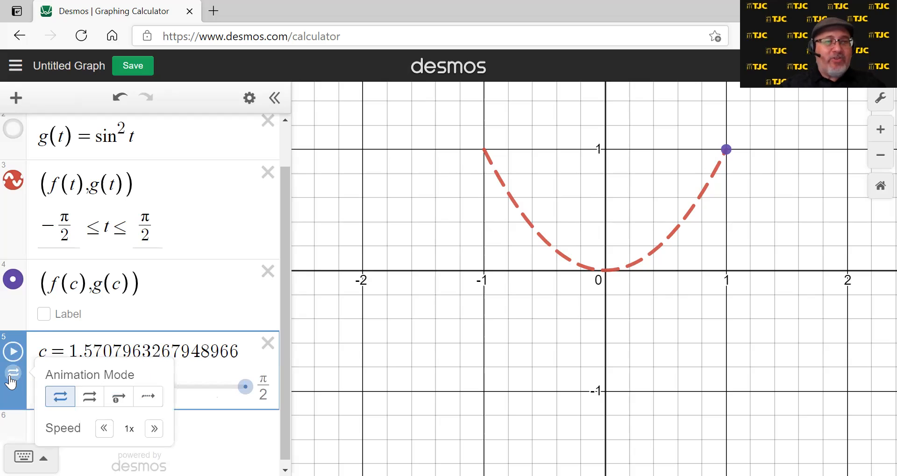
pyautogui.click(117, 397)
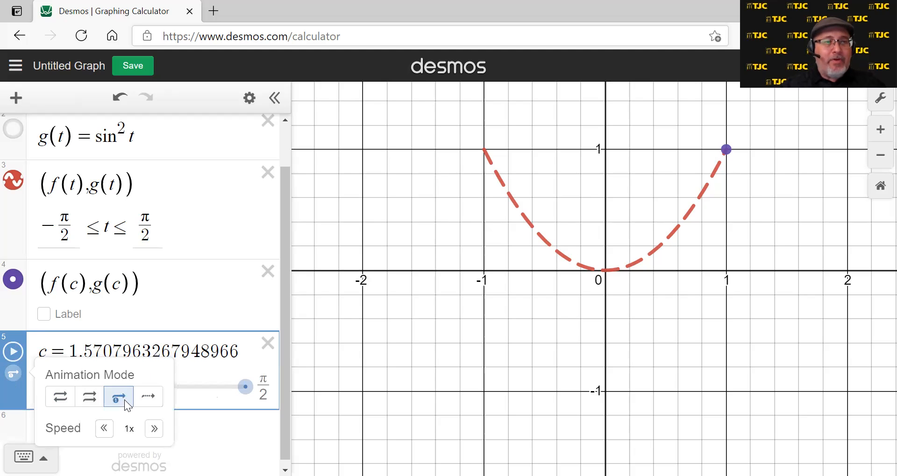
pyautogui.click(148, 398)
pyautogui.click(14, 359)
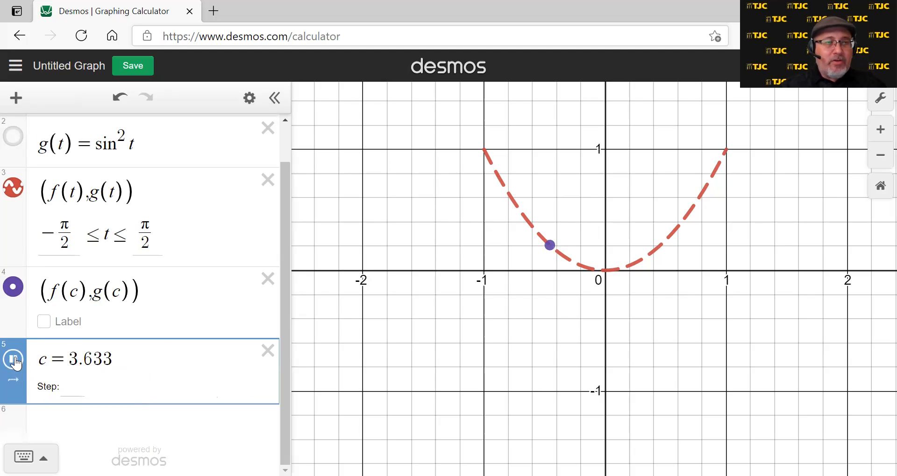
pyautogui.click(14, 374)
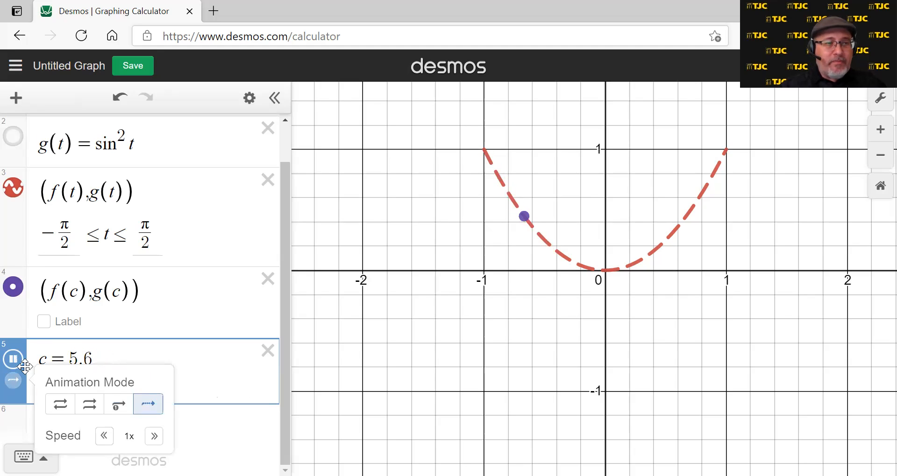
pyautogui.click(13, 359)
# Step: Set slider c to play once and limit its range from −π/2 to π/2
pyautogui.click(9, 381)
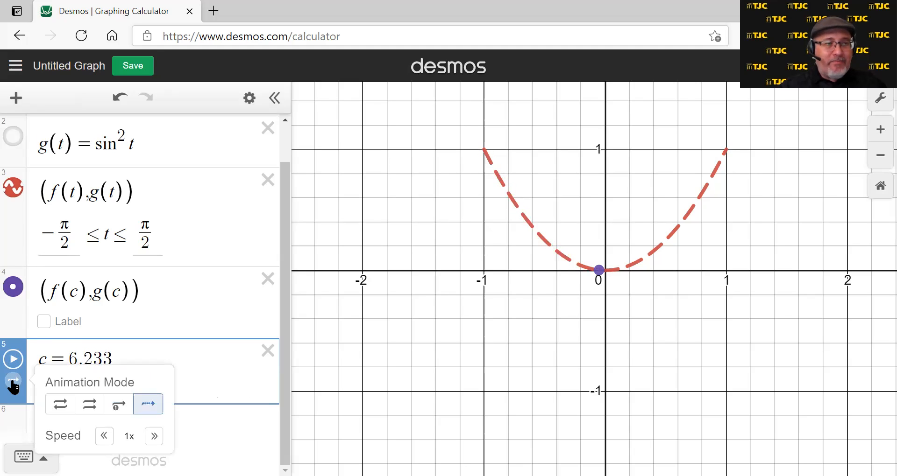
pyautogui.click(119, 404)
pyautogui.click(52, 389)
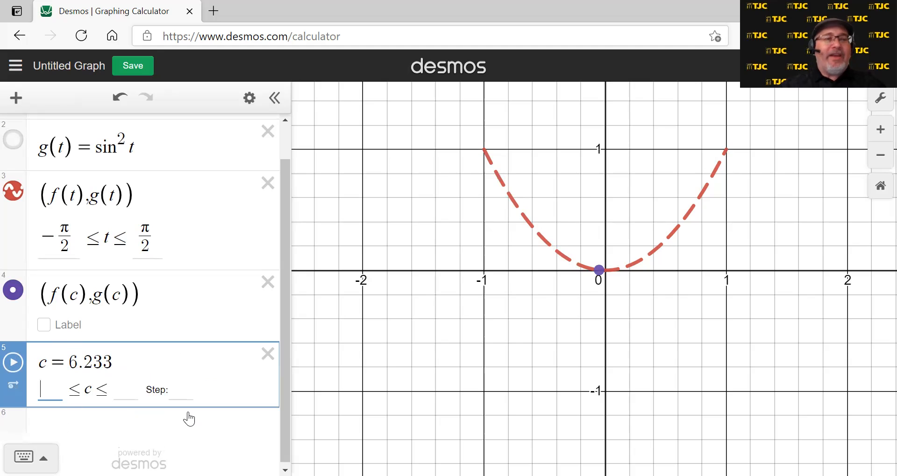
pyautogui.write('-pi/2')
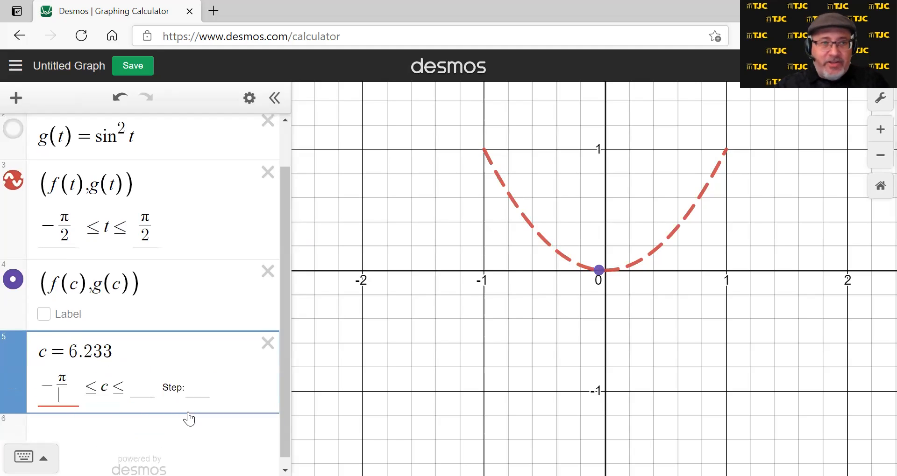
pyautogui.click(143, 387)
pyautogui.write('pi/2')
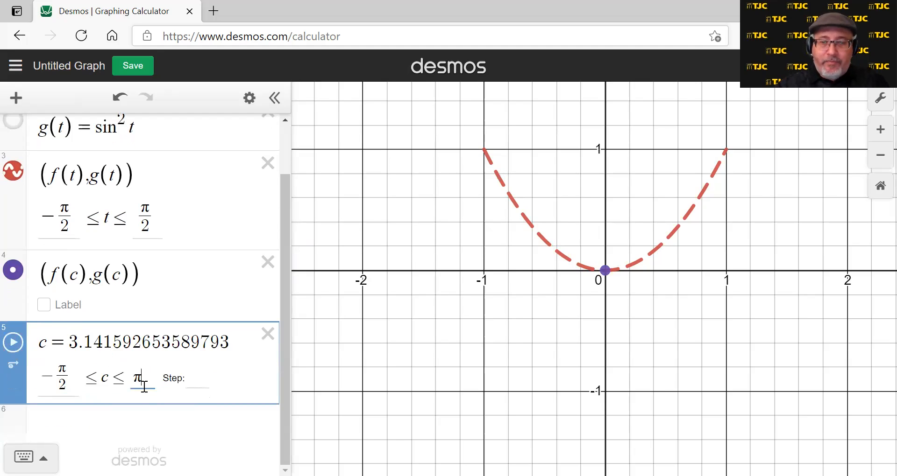
pyautogui.press('Return')
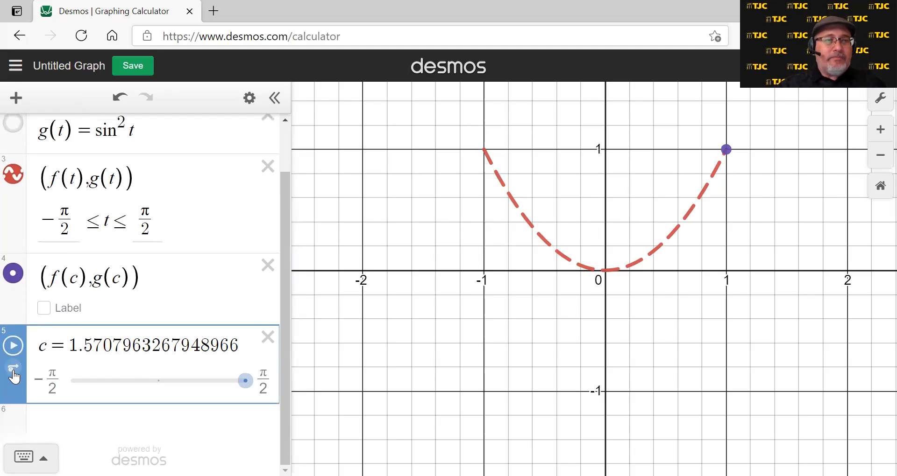
# Step: Move slider c to −1.57 and play its animation once, after toggling the point's label on and off
pyautogui.moveTo(234, 386); pyautogui.dragTo(50, 394)
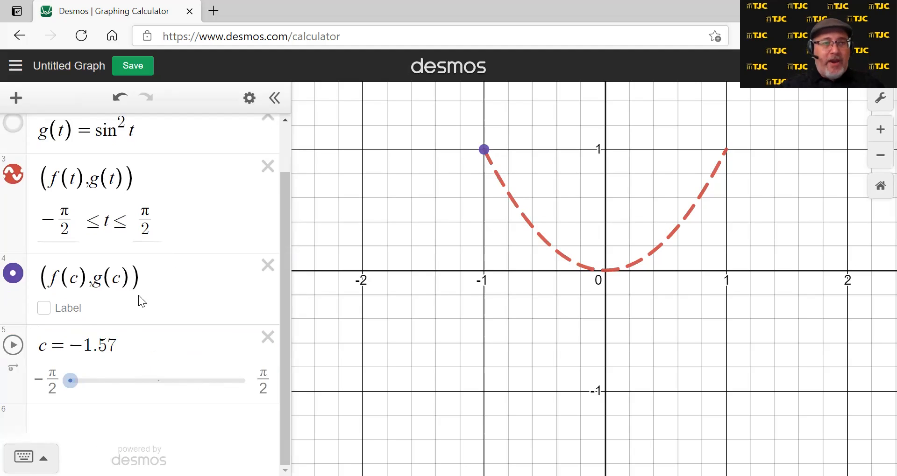
pyautogui.click(44, 309)
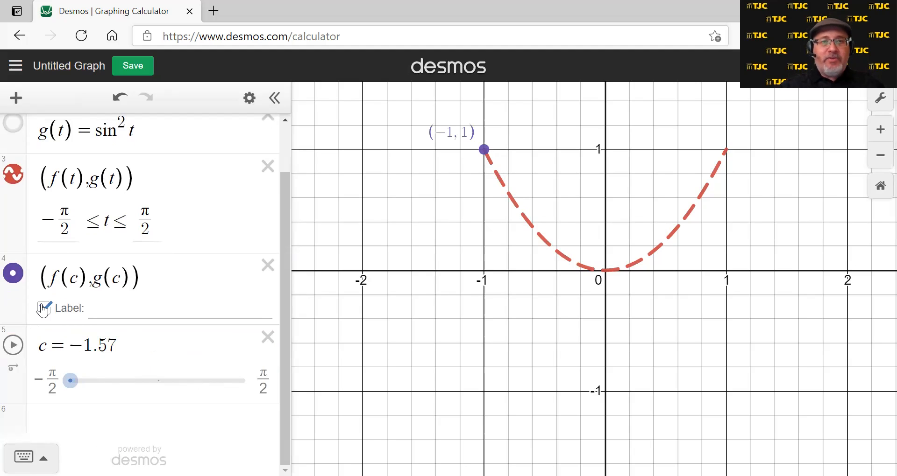
pyautogui.click(43, 309)
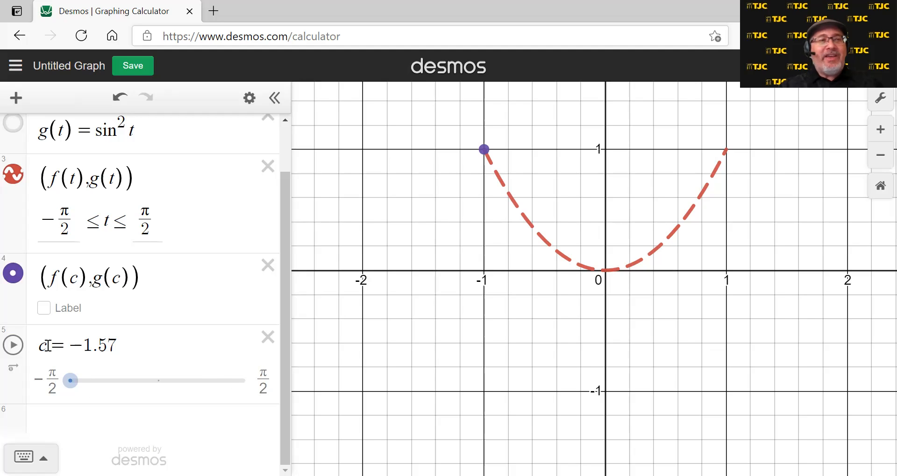
pyautogui.click(12, 352)
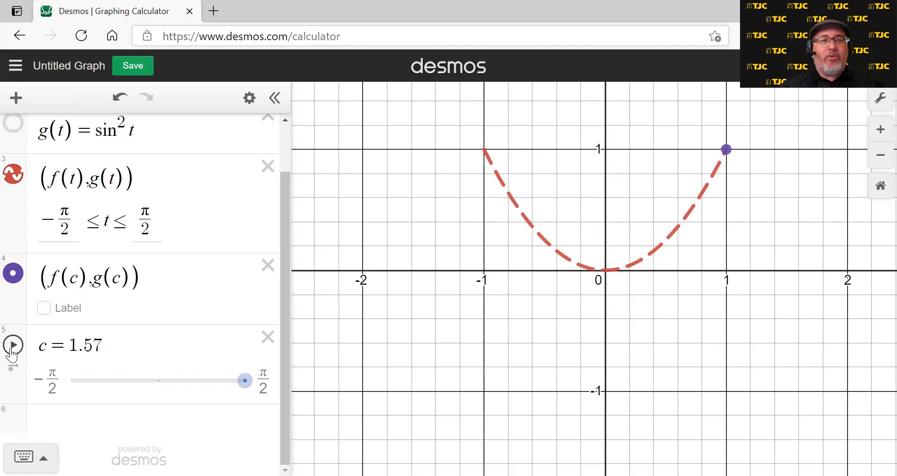
# Step: Widen the range of slider c to run from −20 to 20
pyautogui.click(74, 392)
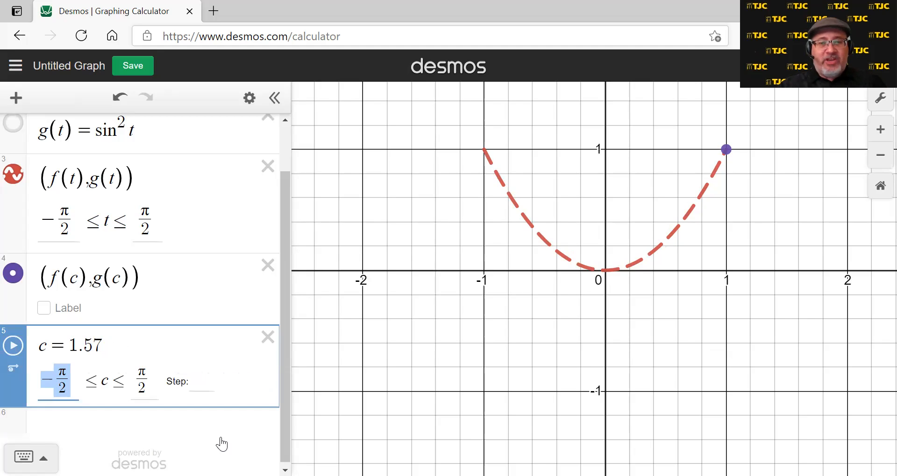
pyautogui.write('-20')
pyautogui.press('Tab')
pyautogui.write('20')
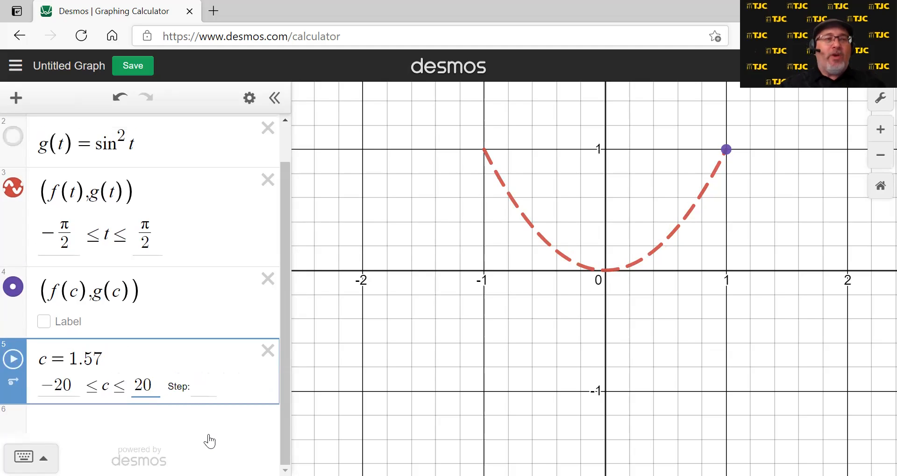
# Step: Play the animation of slider c, move the slider back to −20 and play it again
pyautogui.click(13, 360)
pyautogui.click(14, 361)
pyautogui.moveTo(186, 389); pyautogui.dragTo(64, 396)
pyautogui.click(13, 362)
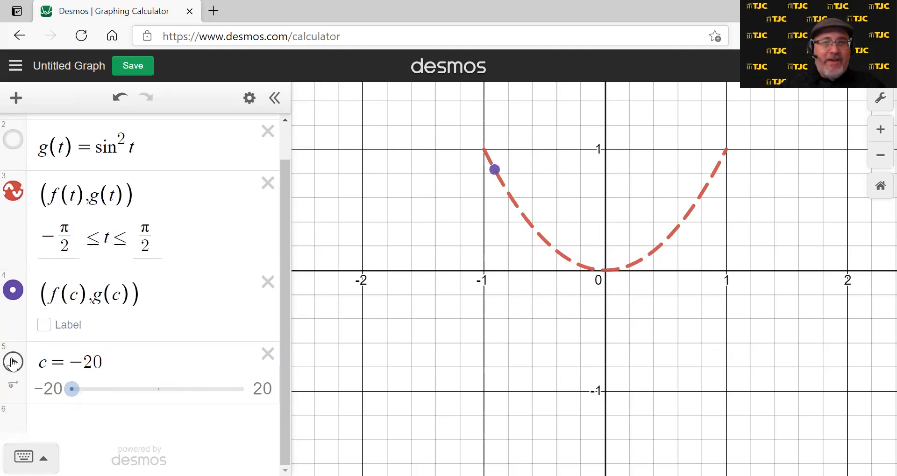
# Step: Slow the animation of slider c to 0.2x speed and run it again
pyautogui.click(13, 384)
pyautogui.click(104, 439)
pyautogui.click(106, 439)
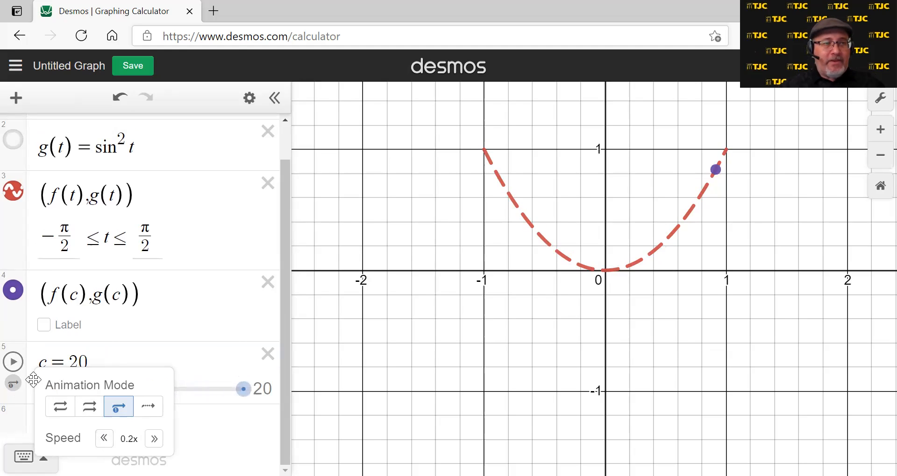
pyautogui.click(13, 363)
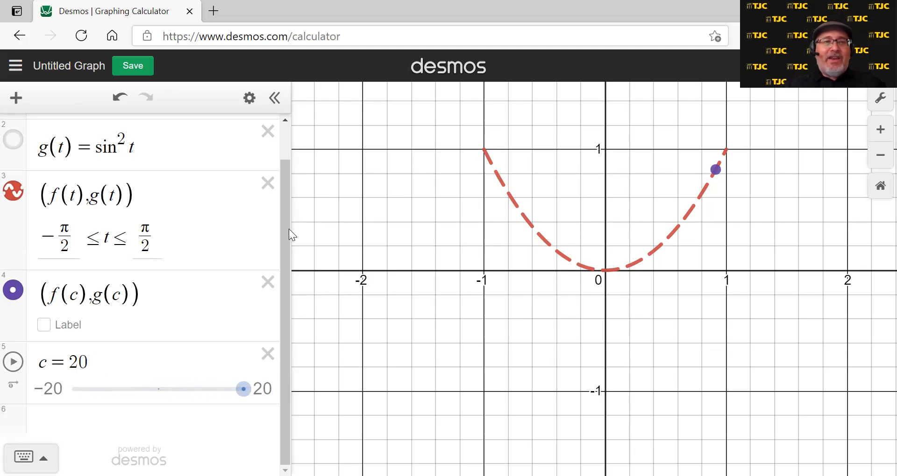
# Step: Check the parametric equations in the handwritten notes and redefine f(t) as cos t
pyautogui.moveTo(289, 209); pyautogui.dragTo(291, 173)
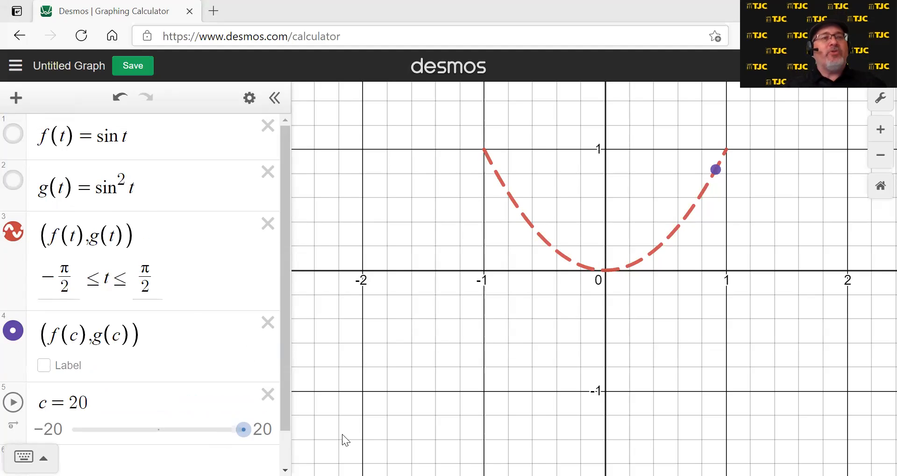
pyautogui.hotkey('alt', 'Tab')
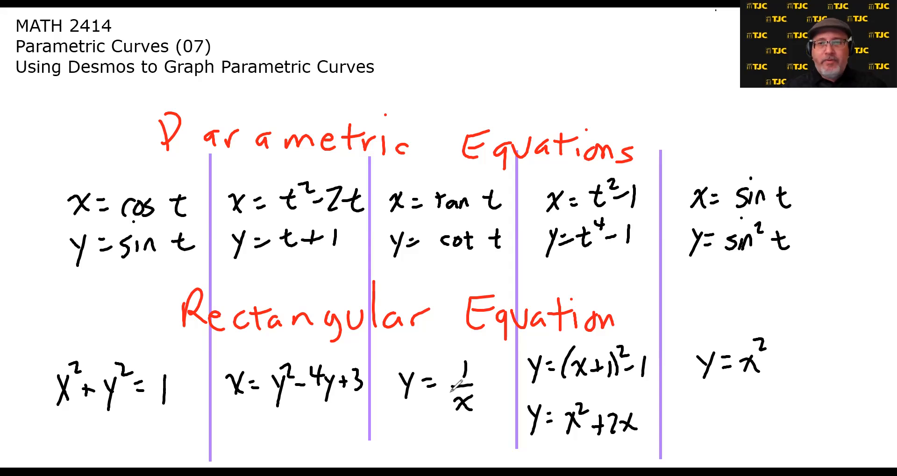
pyautogui.hotkey('alt', 'Tab')
pyautogui.moveTo(130, 135); pyautogui.dragTo(98, 135)
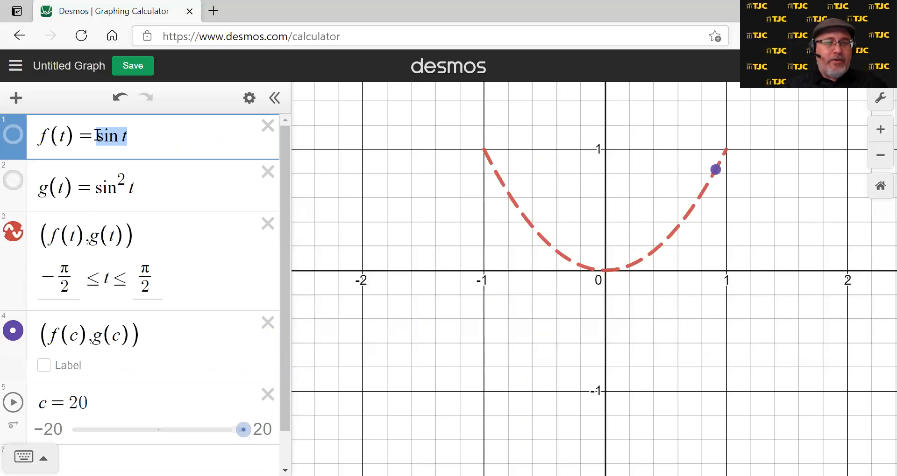
pyautogui.write('cos t')
# Step: Redefine g(t) as sin t in the second expression
pyautogui.press('Down')
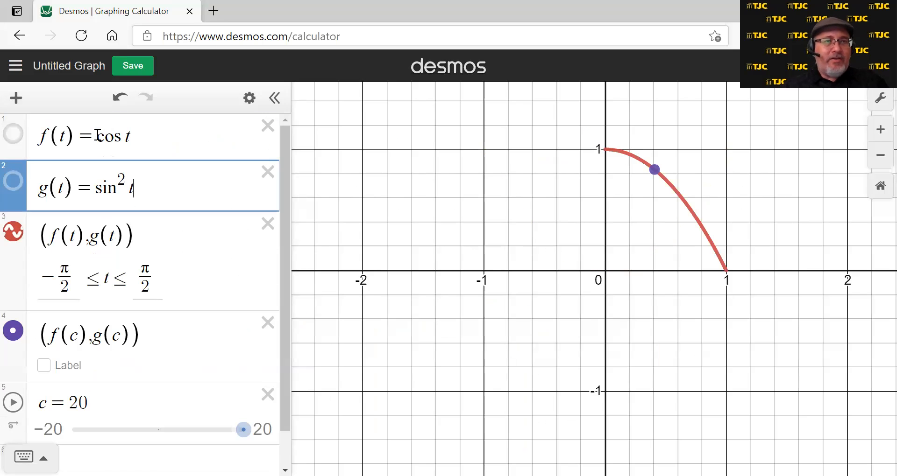
pyautogui.press('BackSpace')
pyautogui.press('BackSpace')
pyautogui.press('BackSpace')
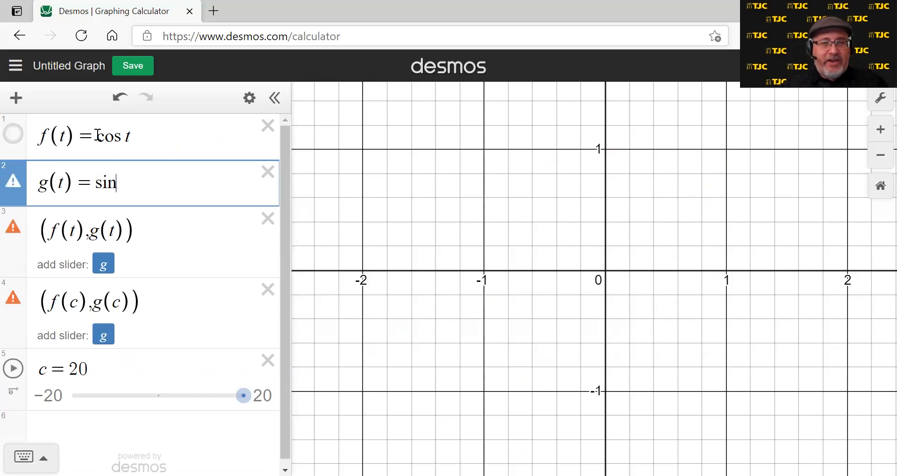
pyautogui.write('t')
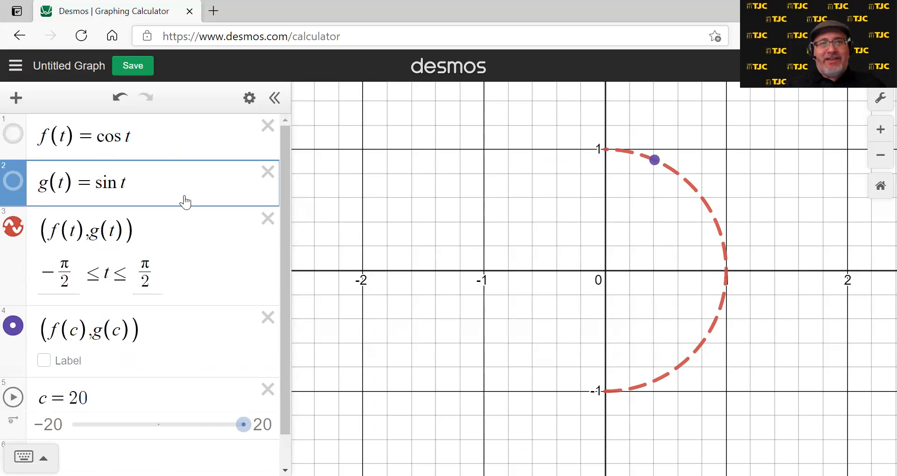
# Step: Set the domain of the parametric curve (f(t), g(t)) from −100 to 100
pyautogui.click(86, 266)
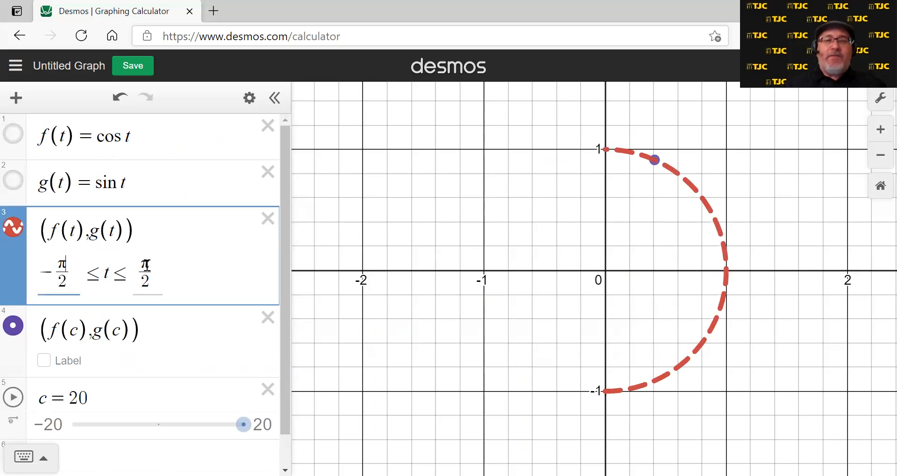
pyautogui.press('Right')
pyautogui.press('BackSpace')
pyautogui.press('BackSpace')
pyautogui.press('BackSpace')
pyautogui.press('BackSpace')
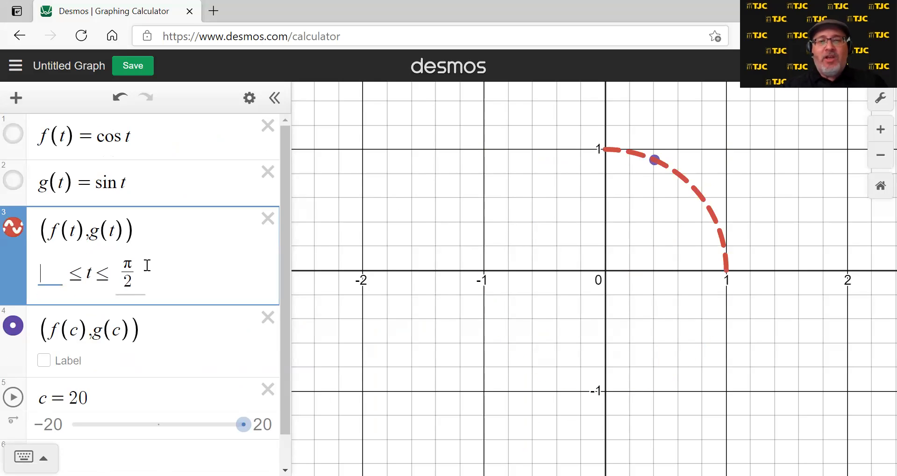
pyautogui.write('-100')
pyautogui.doubleClick(146, 265)
pyautogui.write('100')
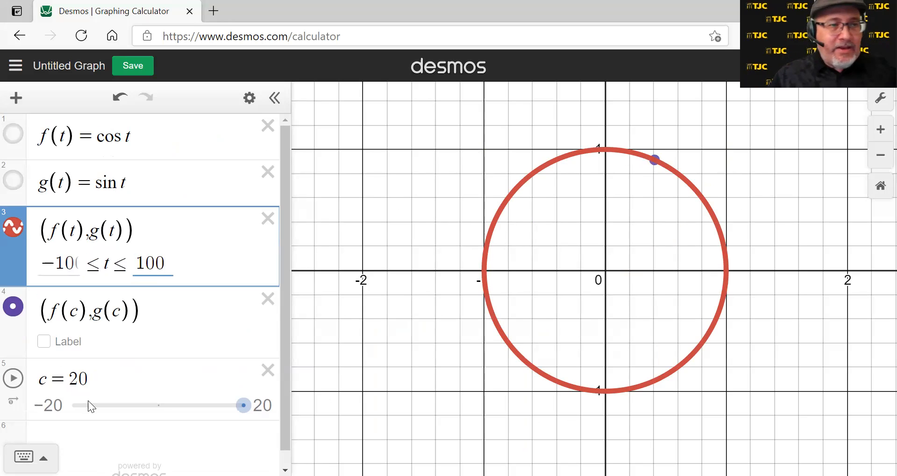
# Step: Set the lower limit of slider c to 0 and play the point's animation along the curve
pyautogui.click(54, 414)
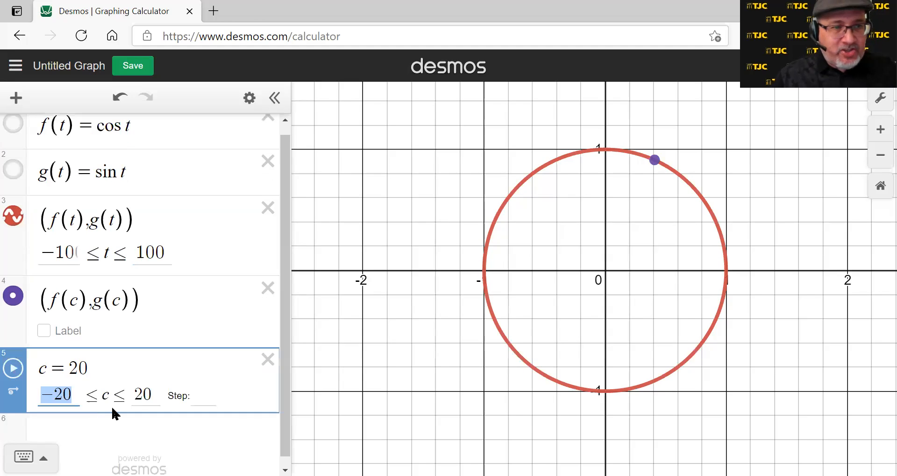
pyautogui.write('0')
pyautogui.press('Tab')
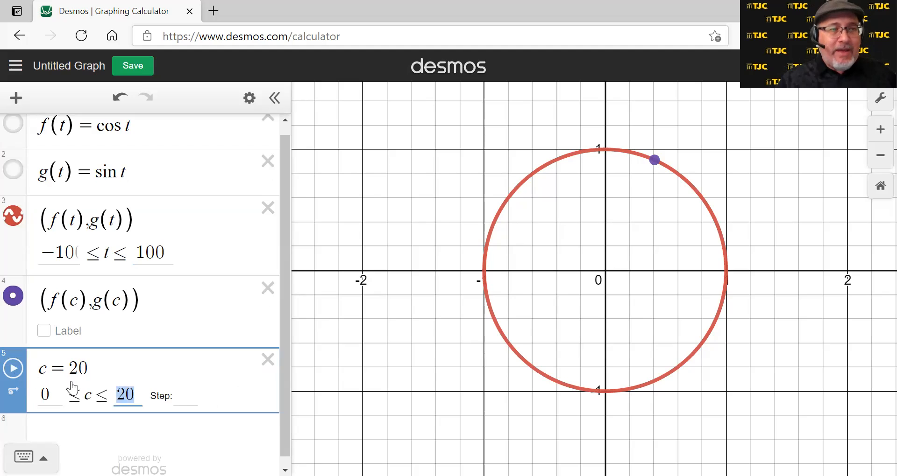
pyautogui.click(13, 371)
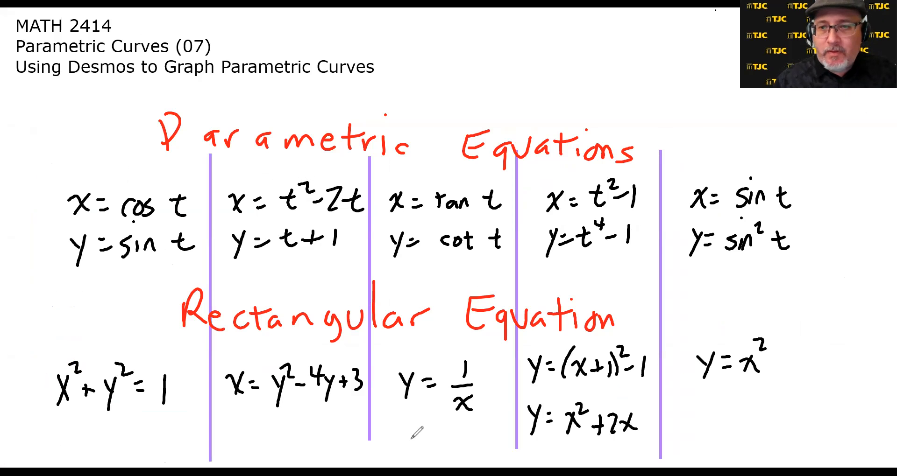
# Step: Check the next parametric equations in the notes and redefine f(t) as t² − 2t
pyautogui.hotkey('alt', 'Tab')
pyautogui.hotkey('alt', 'Tab')
pyautogui.press('Tab')
pyautogui.click(169, 134)
pyautogui.write('\\')
pyautogui.press('BackSpace')
pyautogui.press('BackSpace')
pyautogui.press('BackSpace')
pyautogui.press('BackSpace')
pyautogui.press('BackSpace')
pyautogui.write('t)=t')
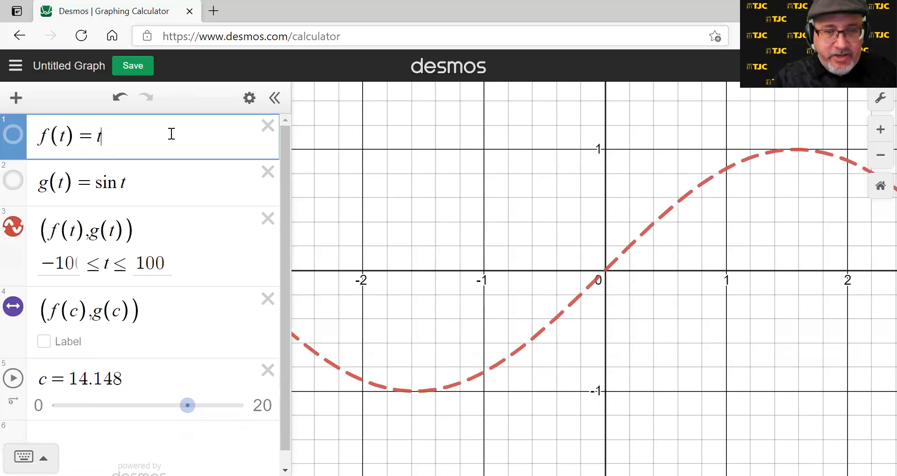
pyautogui.write('^2-2t')
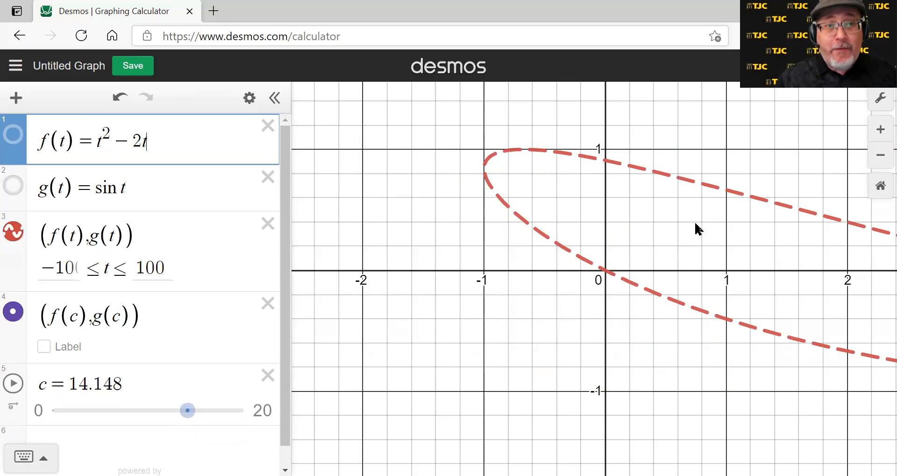
# Step: Redefine g(t) as t + 1 in the second expression
pyautogui.click(878, 157)
pyautogui.moveTo(816, 281); pyautogui.dragTo(756, 303)
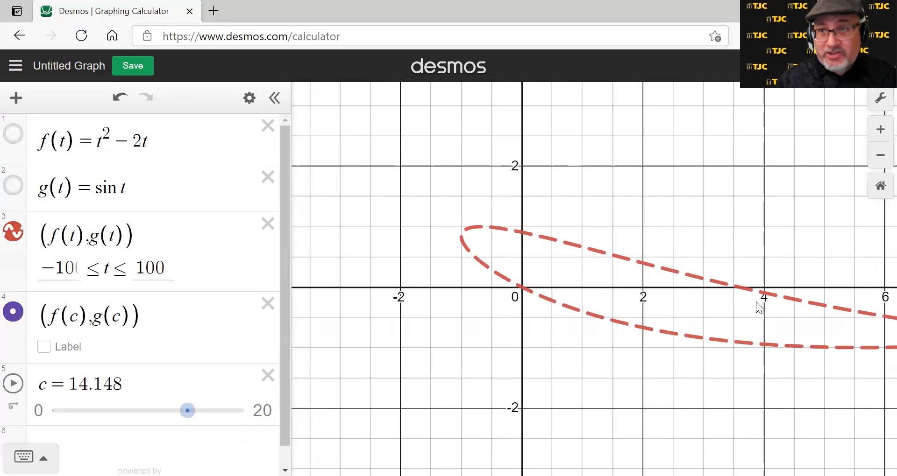
pyautogui.click(880, 188)
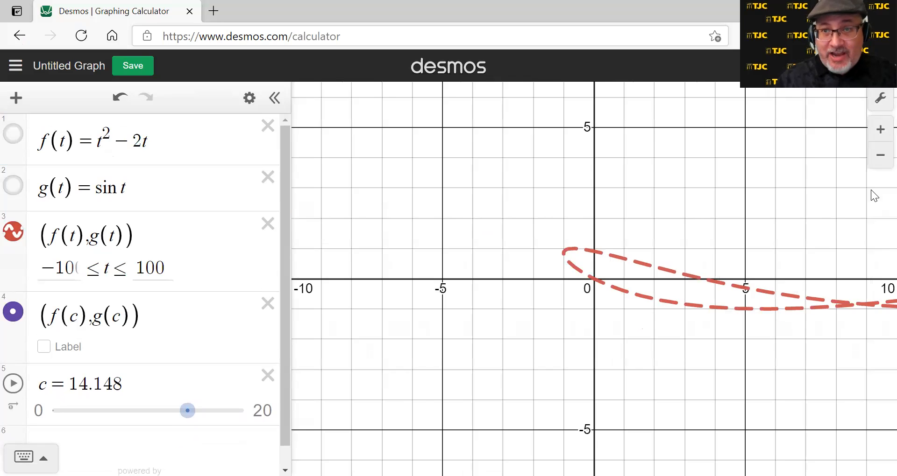
pyautogui.click(881, 129)
pyautogui.click(145, 197)
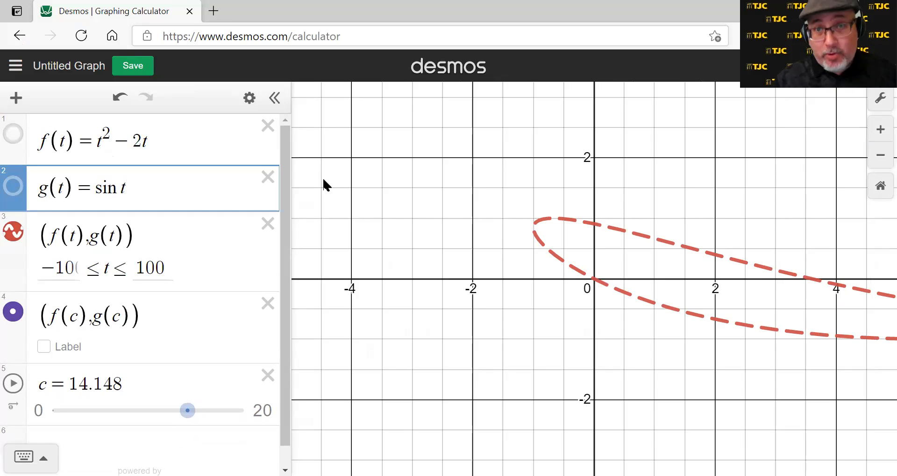
pyautogui.press('BackSpace')
pyautogui.press('BackSpace')
pyautogui.press('BackSpace')
pyautogui.press('BackSpace')
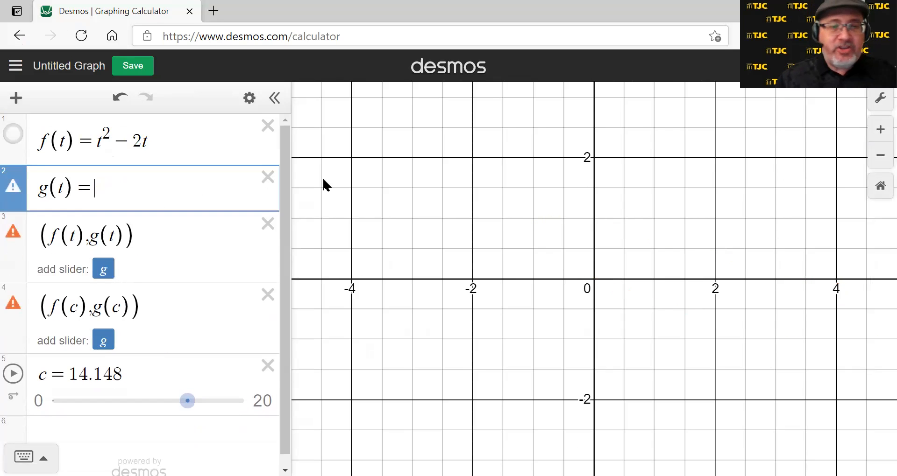
pyautogui.write('t+1')
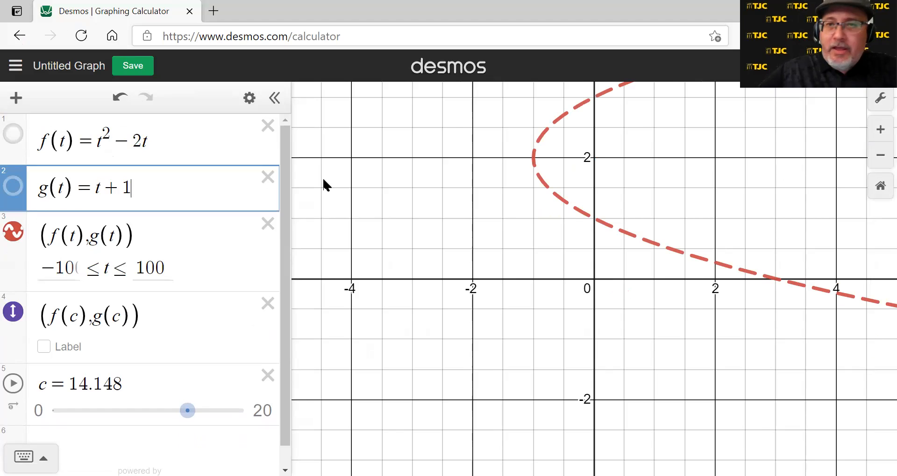
# Step: Move slider c to 0 and play the point's animation along the new curve
pyautogui.moveTo(756, 236); pyautogui.dragTo(656, 274)
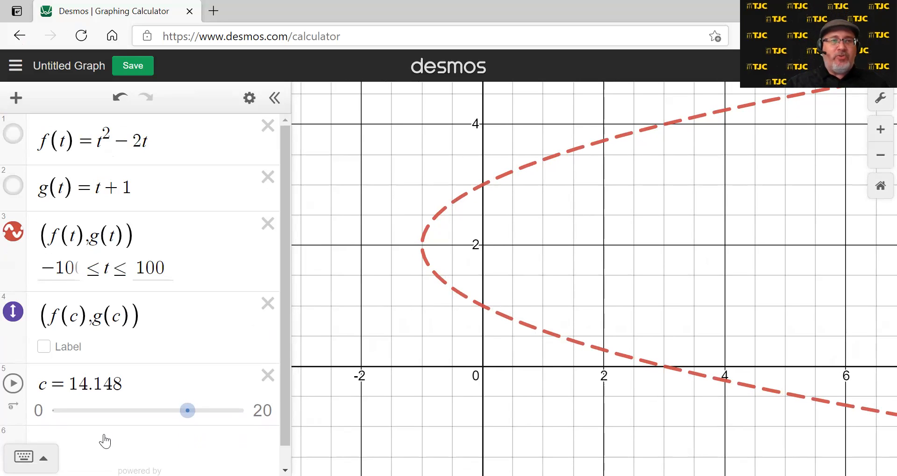
pyautogui.moveTo(187, 412); pyautogui.dragTo(31, 421)
pyautogui.click(12, 387)
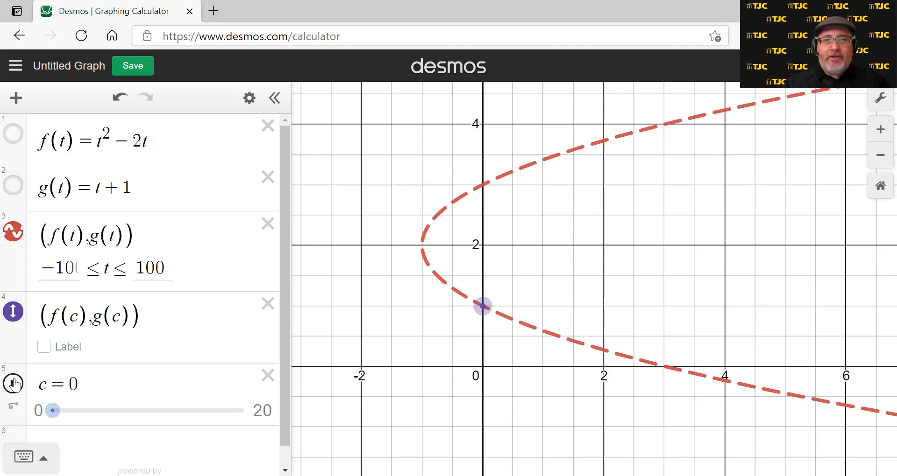
# Step: Zoom the graph out to follow the moving point along the parabola, and stop the animation of slider c
pyautogui.click(879, 159)
pyautogui.click(879, 159)
pyautogui.click(880, 158)
pyautogui.click(880, 159)
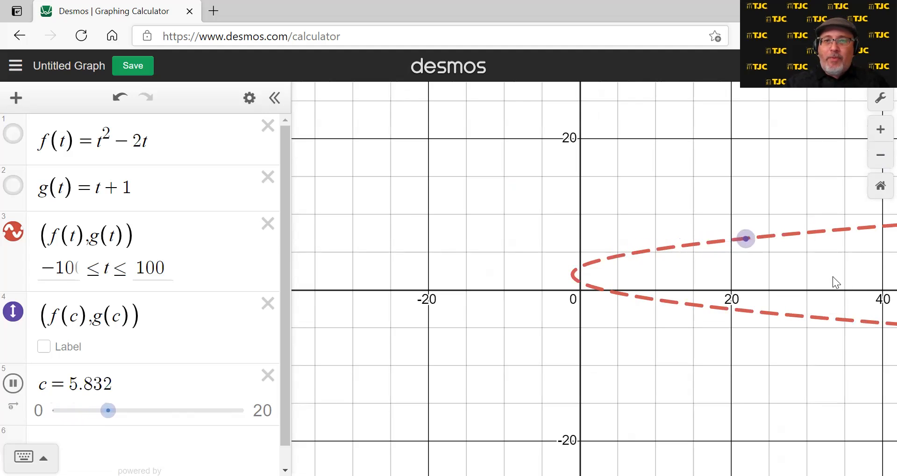
pyautogui.moveTo(828, 279); pyautogui.dragTo(778, 274)
pyautogui.click(13, 384)
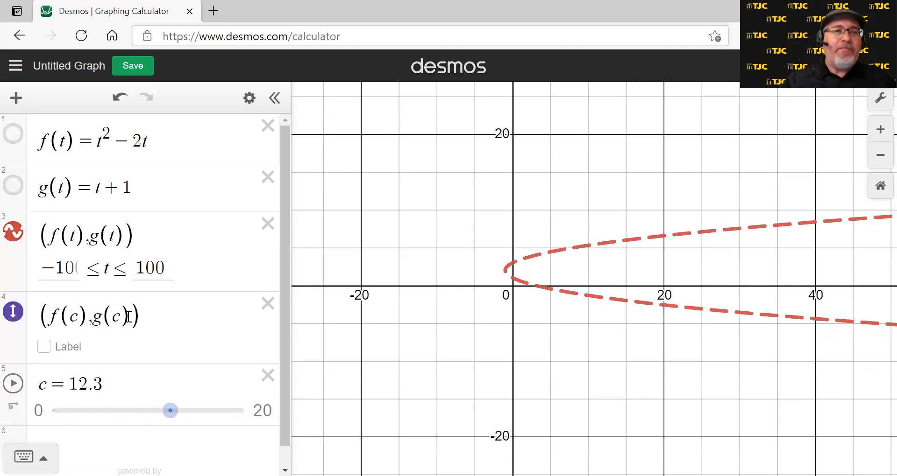
pyautogui.moveTo(285, 323); pyautogui.dragTo(296, 191)
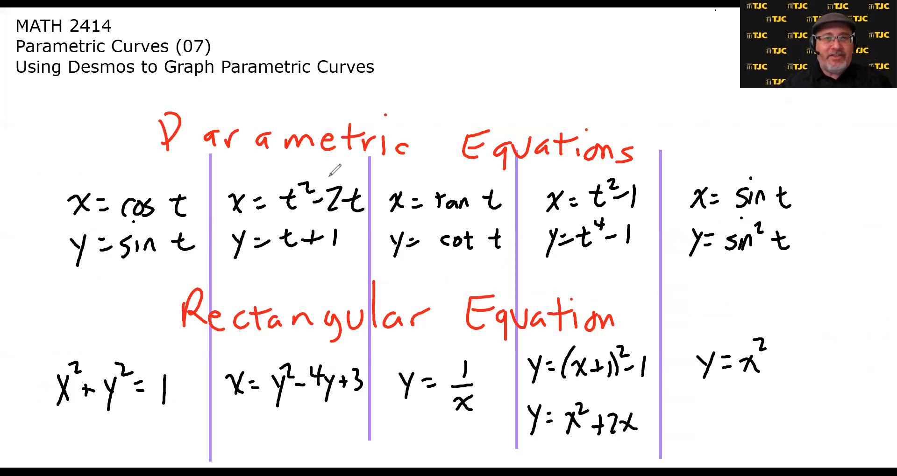
# Step: Switch to the notes, circle the second column's parametric equations and its rectangular equation x = y² − 4y + 3, and erase the marks
pyautogui.moveTo(329, 175)
pyautogui.mouseDown()
pyautogui.moveTo(218, 213)
pyautogui.moveTo(346, 252)
pyautogui.moveTo(369, 181)
pyautogui.mouseUp()
pyautogui.moveTo(318, 145); pyautogui.dragTo(311, 150)
pyautogui.press('e')
pyautogui.moveTo(333, 342)
pyautogui.mouseDown()
pyautogui.moveTo(304, 421)
pyautogui.moveTo(377, 351)
pyautogui.moveTo(334, 320)
pyautogui.mouseUp()
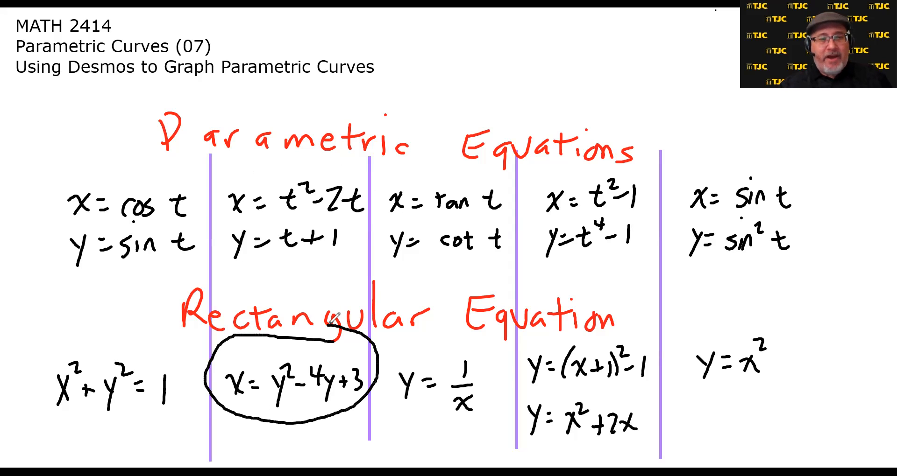
pyautogui.press('e')
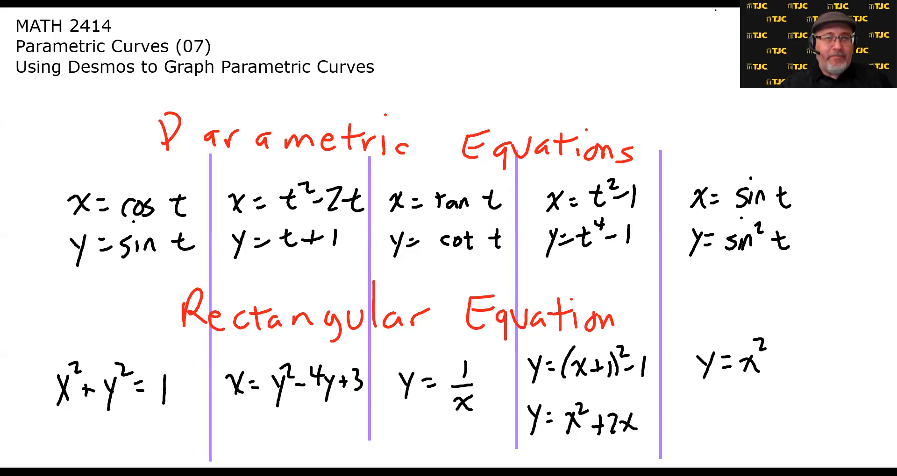
# Step: Switch back to Desmos and enter the rectangular equation x = y² − 4y + 3 as the sixth expression
pyautogui.hotkey('alt', 'Tab')
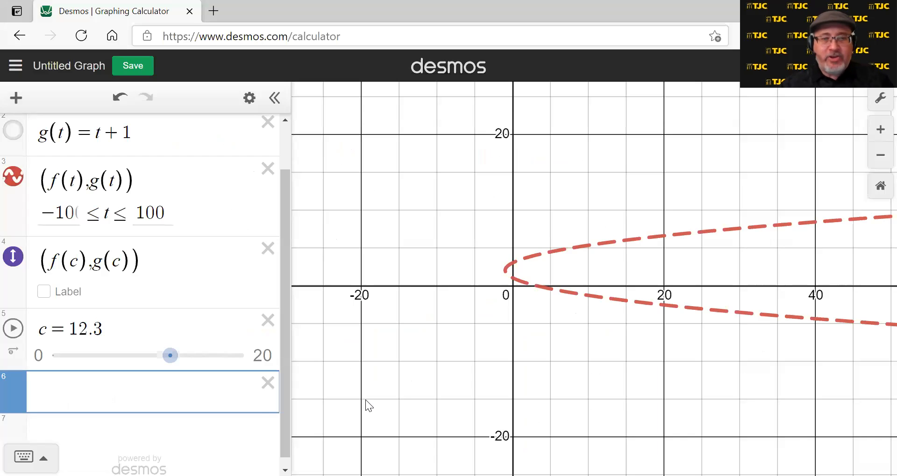
pyautogui.write('x=y')
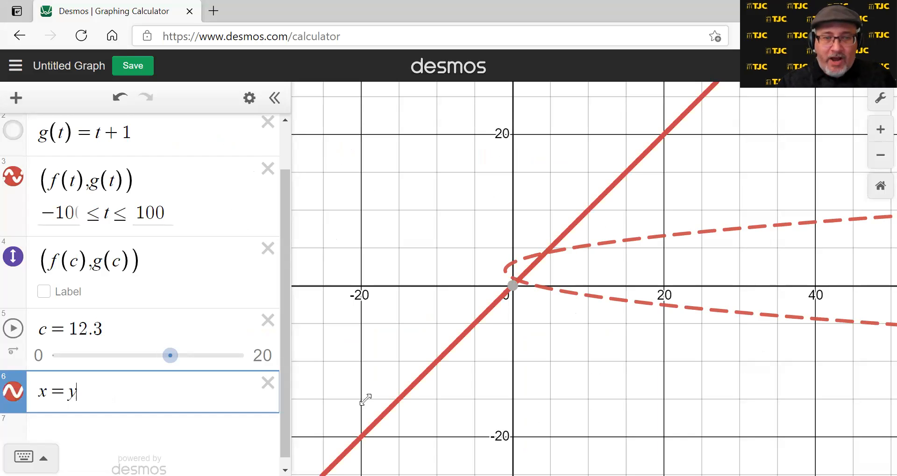
pyautogui.write('^2-')
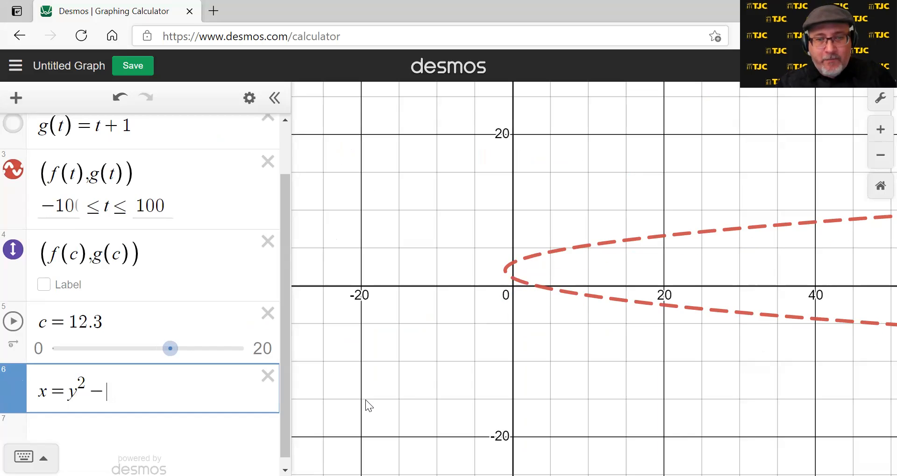
pyautogui.write('4y+3')
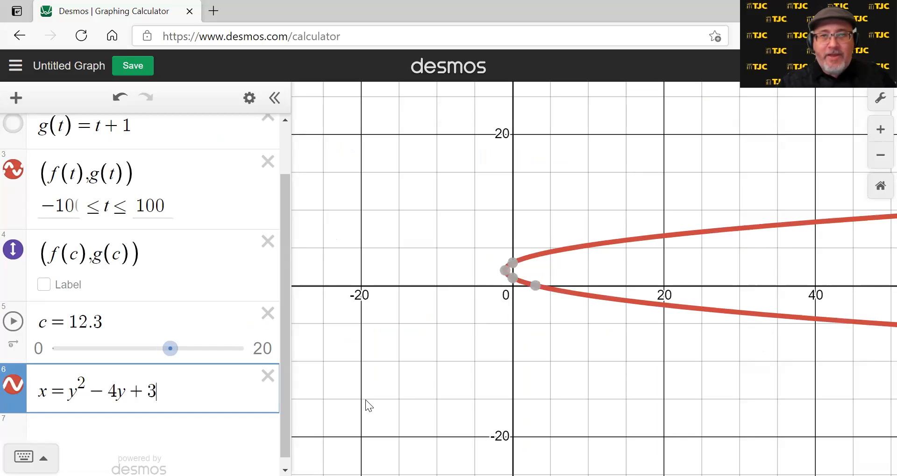
# Step: Change the line color of the x = y² − 4y + 3 curve to green
pyautogui.click(249, 99)
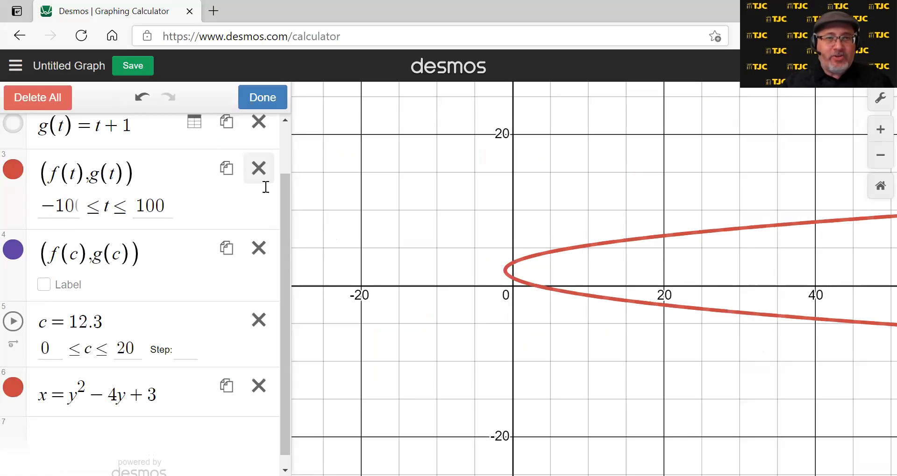
pyautogui.click(14, 391)
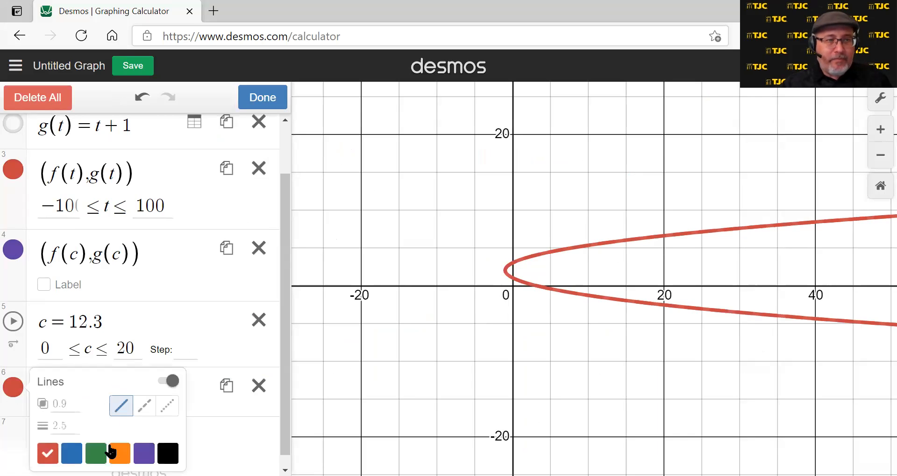
pyautogui.click(96, 453)
pyautogui.click(399, 349)
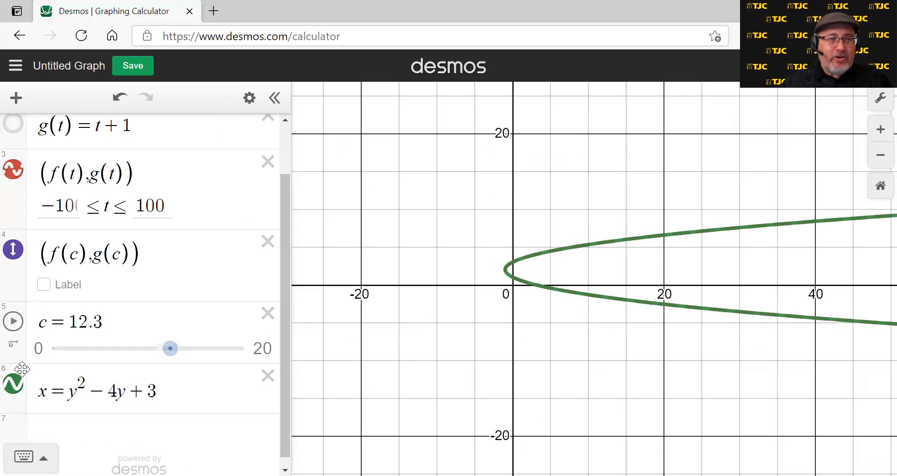
# Step: Show and hide the green rectangular curve repeatedly to compare it with the dashed parametric curve, leaving it hidden
pyautogui.click(18, 383)
pyautogui.click(18, 383)
pyautogui.click(17, 383)
pyautogui.click(18, 383)
pyautogui.click(18, 383)
pyautogui.click(17, 383)
pyautogui.click(18, 383)
pyautogui.click(18, 383)
pyautogui.click(18, 383)
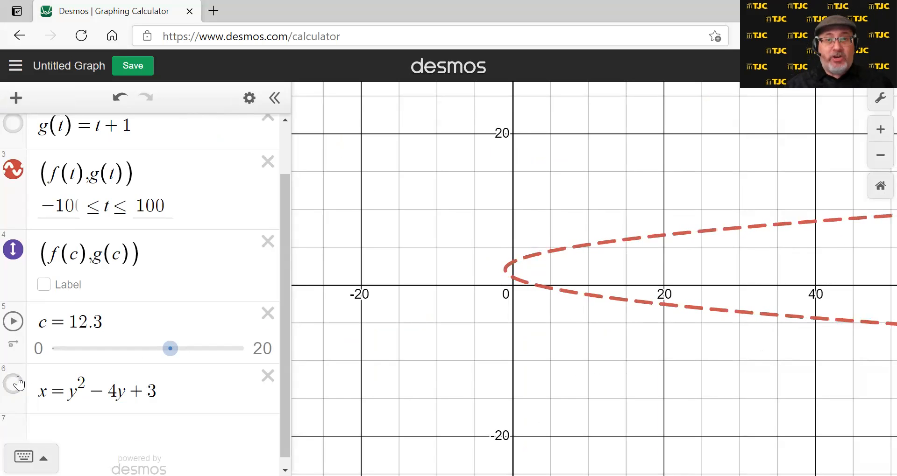
pyautogui.click(14, 384)
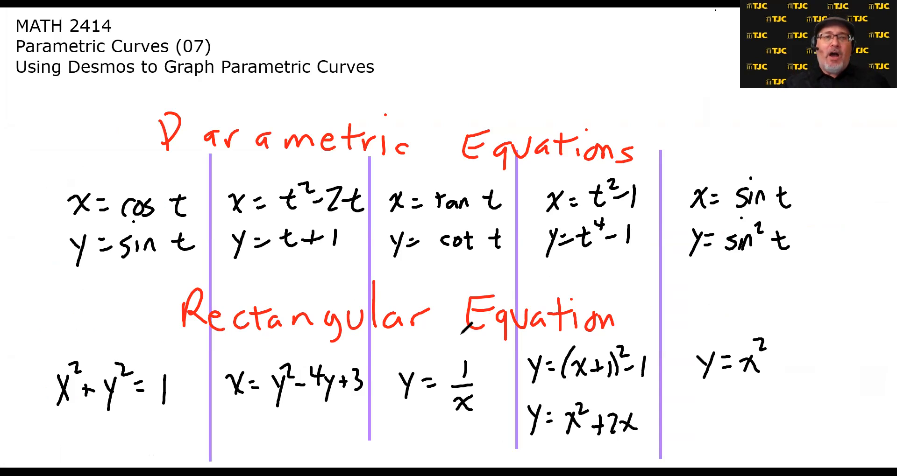
# Step: Circle the rectangular equation y = 1/x in the notes and undo the mark
pyautogui.moveTo(444, 347)
pyautogui.mouseDown()
pyautogui.moveTo(385, 391)
pyautogui.moveTo(448, 427)
pyautogui.moveTo(517, 361)
pyautogui.moveTo(425, 342)
pyautogui.mouseUp()
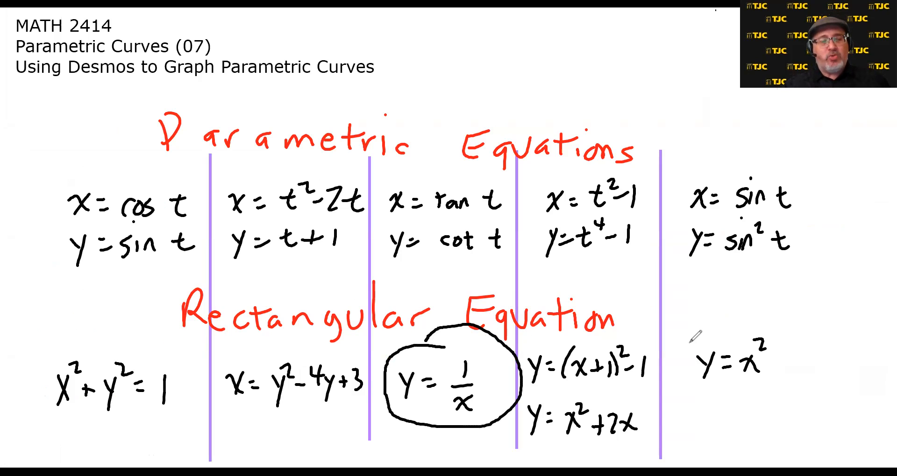
pyautogui.hotkey('ctrl', 'z')
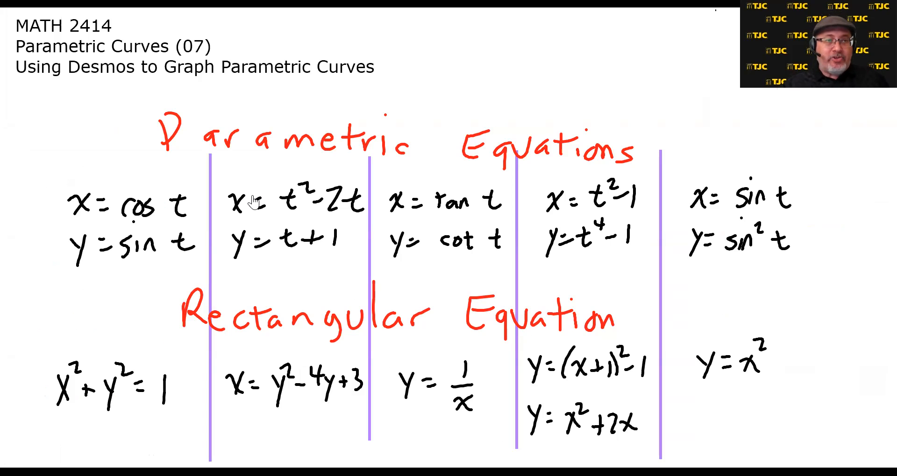
# Step: Return to Desmos and redefine f(t) as tan t in the first expression
pyautogui.hotkey('alt', 'Tab')
pyautogui.moveTo(153, 140); pyautogui.dragTo(102, 135)
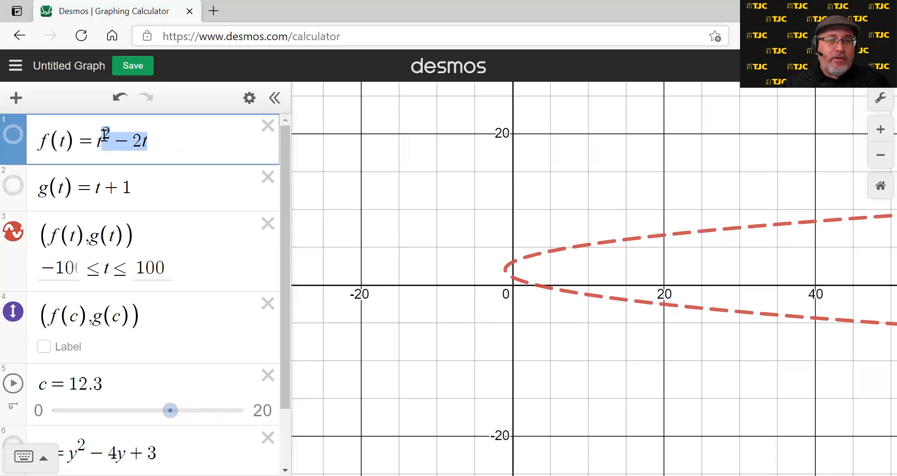
pyautogui.write('tan t')
pyautogui.press('BackSpace')
pyautogui.press('BackSpace')
pyautogui.press('BackSpace')
pyautogui.press('BackSpace')
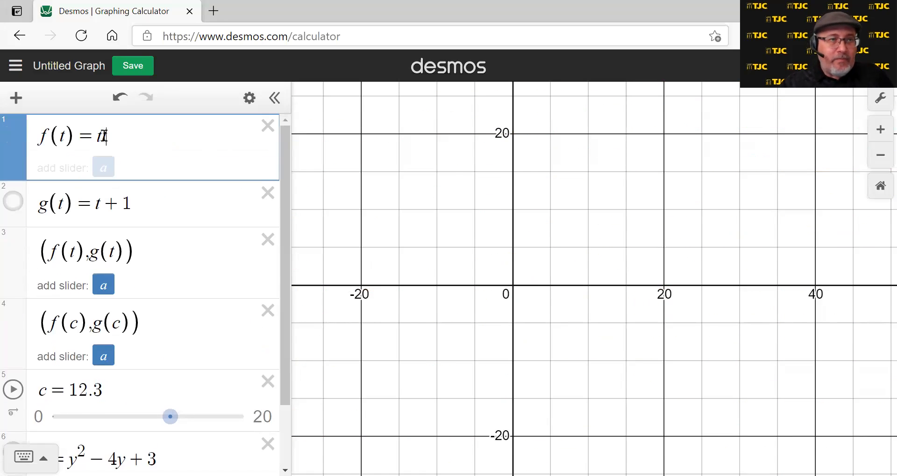
pyautogui.write('tan t')
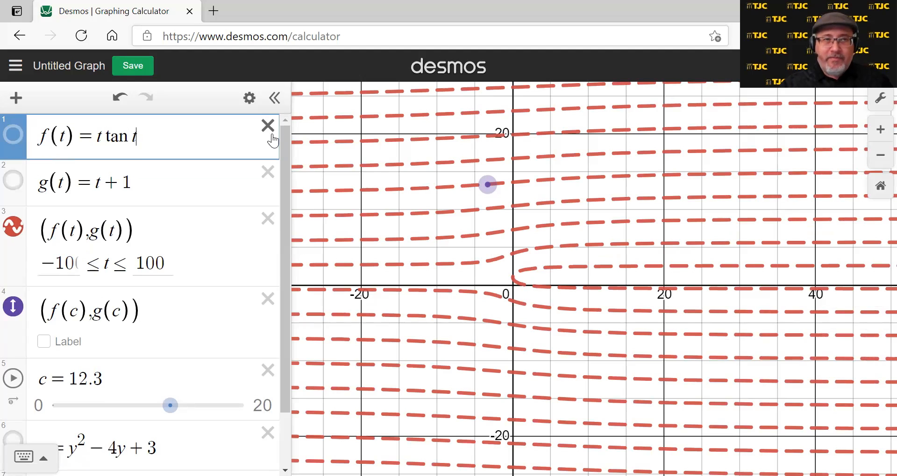
pyautogui.press('BackSpace')
pyautogui.press('BackSpace')
pyautogui.press('BackSpace')
pyautogui.press('BackSpace')
pyautogui.press('BackSpace')
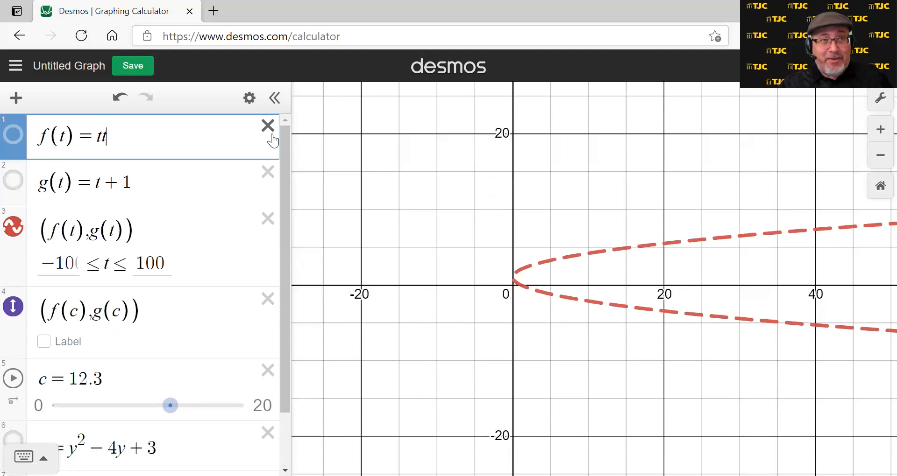
pyautogui.write('tan t')
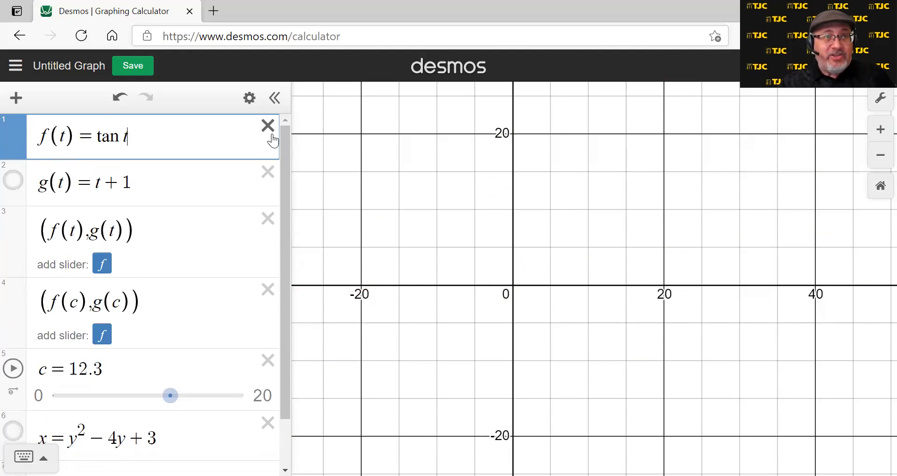
# Step: Redefine g(t) as cot t in the second expression
pyautogui.click(175, 186)
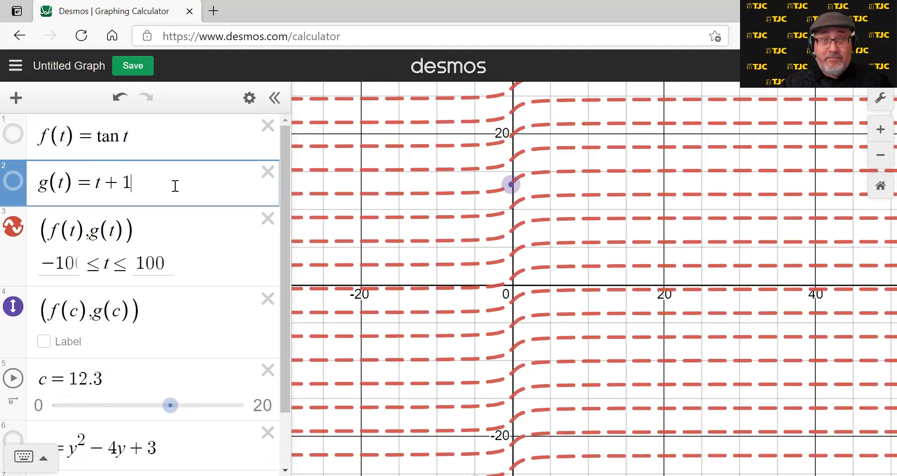
pyautogui.press('BackSpace')
pyautogui.press('BackSpace')
pyautogui.press('BackSpace')
pyautogui.write('cot s')
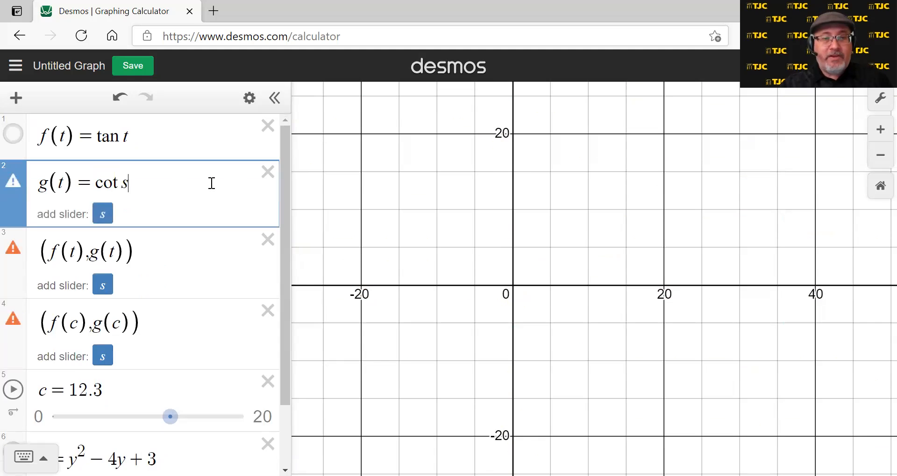
pyautogui.press('BackSpace')
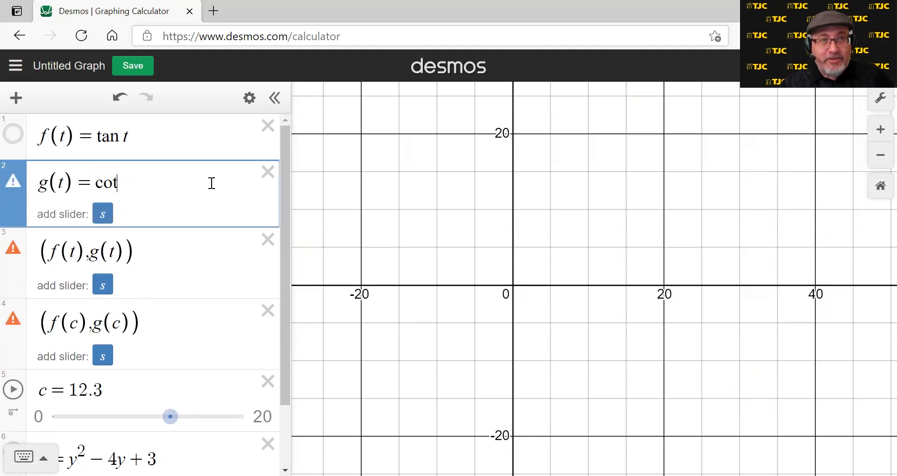
pyautogui.write('t')
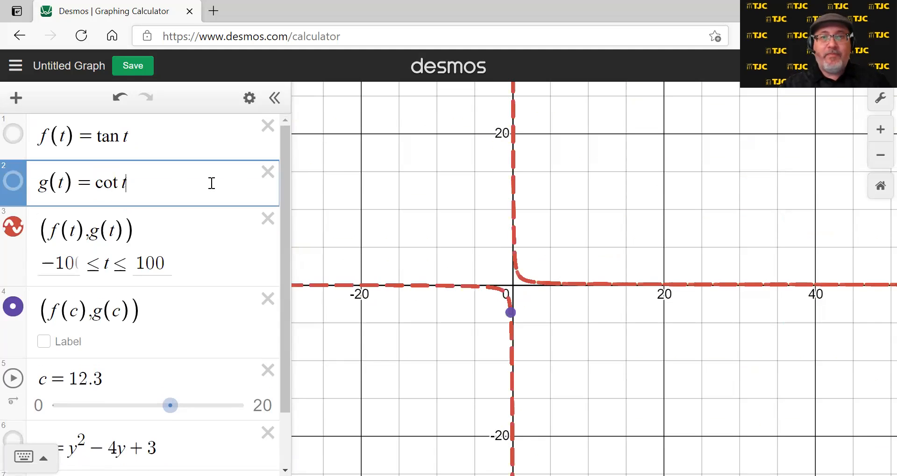
# Step: Replace the rectangular equation in the sixth expression with y = 1/x and toggle its graph on and off
pyautogui.click(879, 189)
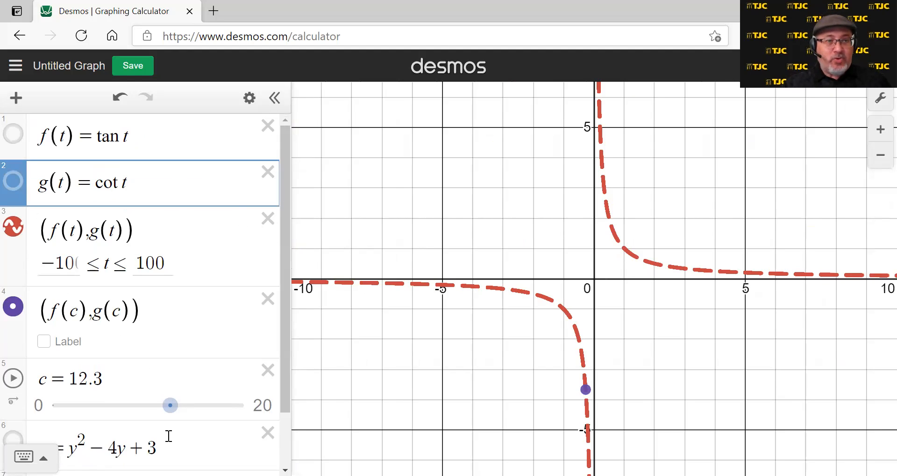
pyautogui.moveTo(160, 450); pyautogui.dragTo(8, 386)
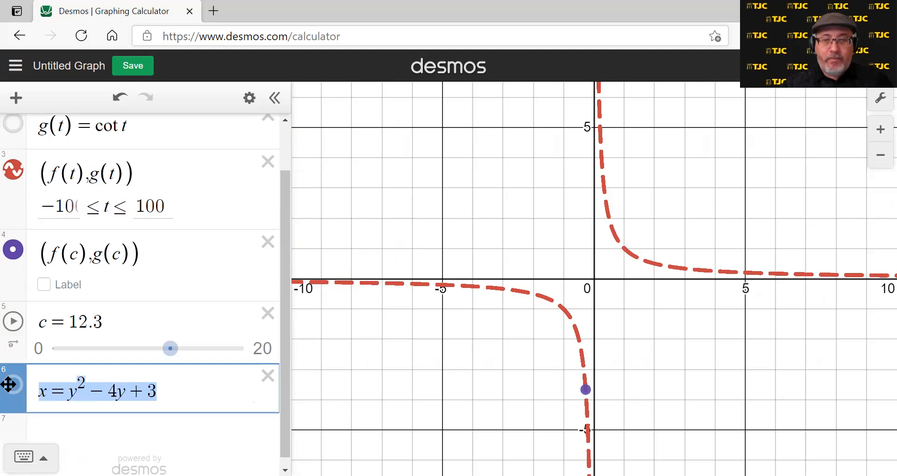
pyautogui.write('y=1/x')
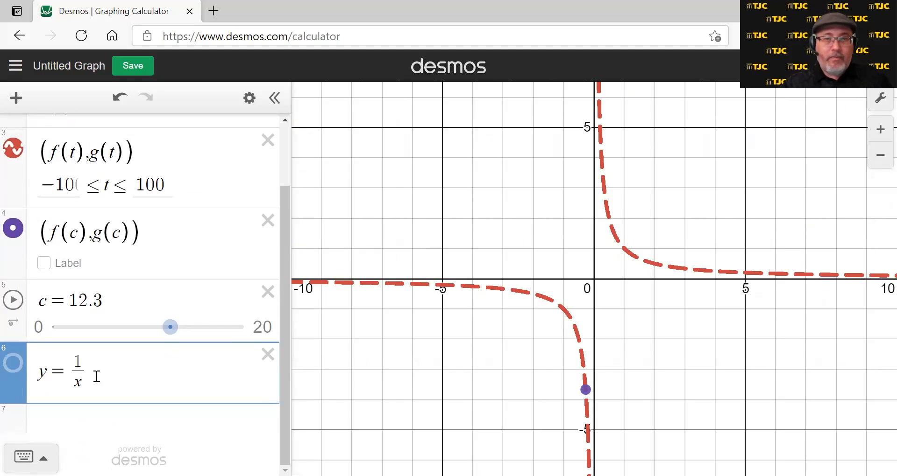
pyautogui.click(14, 368)
pyautogui.click(14, 371)
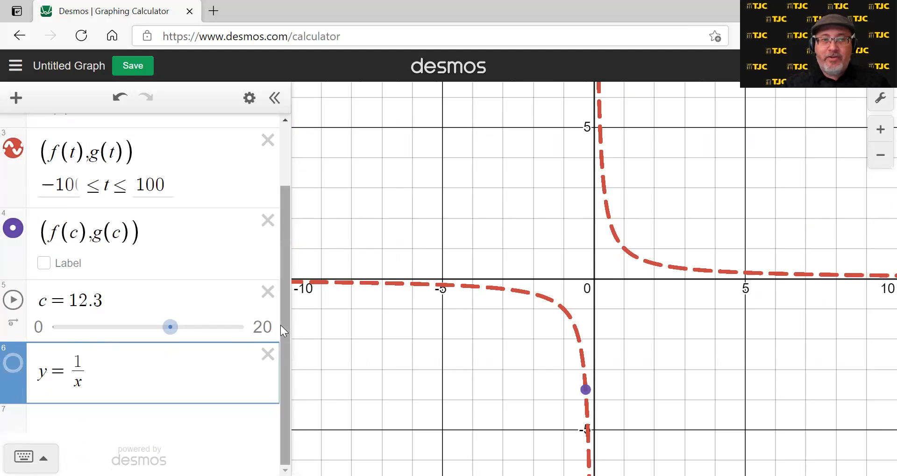
# Step: Move slider c to 0 and play the point's animation along the tan–cot curve
pyautogui.click(881, 156)
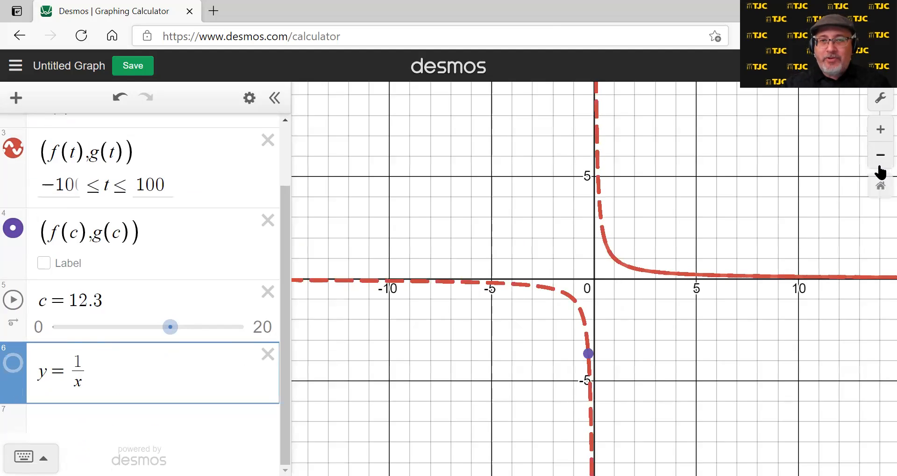
pyautogui.moveTo(171, 327); pyautogui.dragTo(32, 336)
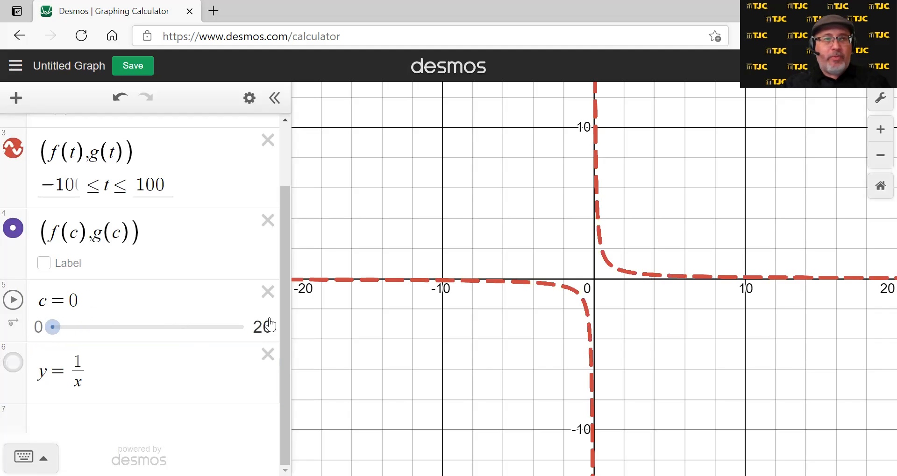
pyautogui.click(14, 301)
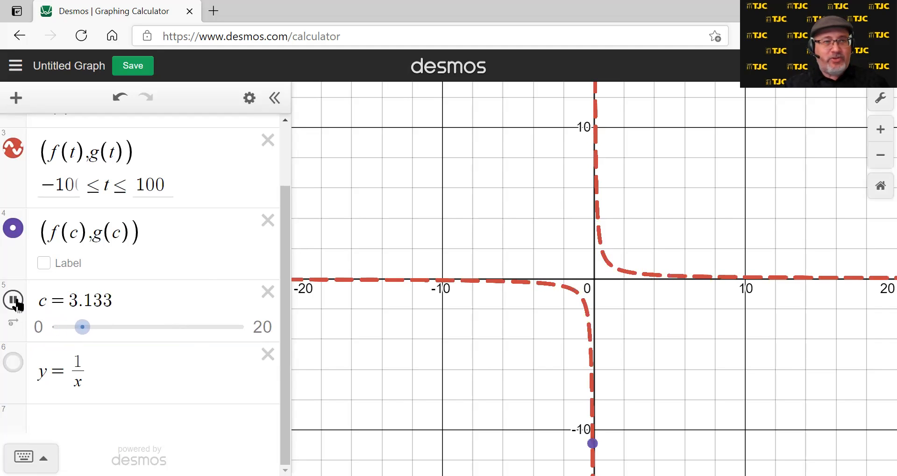
# Step: Slow the animation of slider c to 0.1x speed and pause it before returning to the notes
pyautogui.click(13, 322)
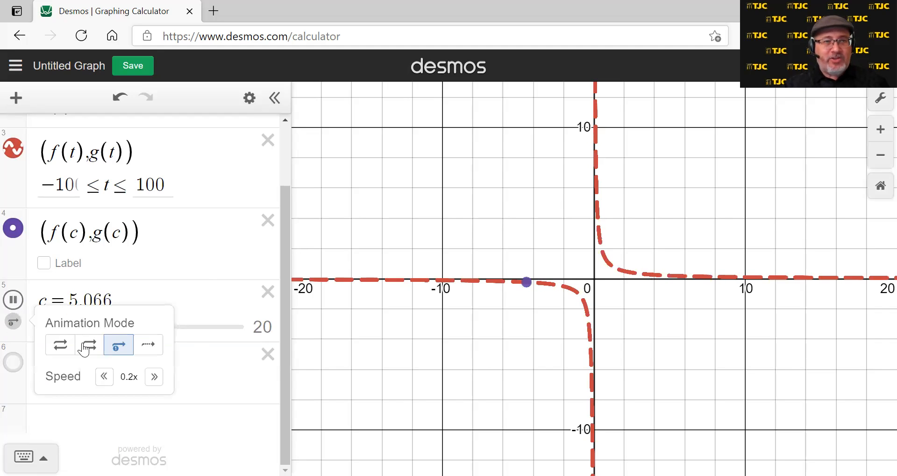
pyautogui.click(105, 377)
pyautogui.click(104, 377)
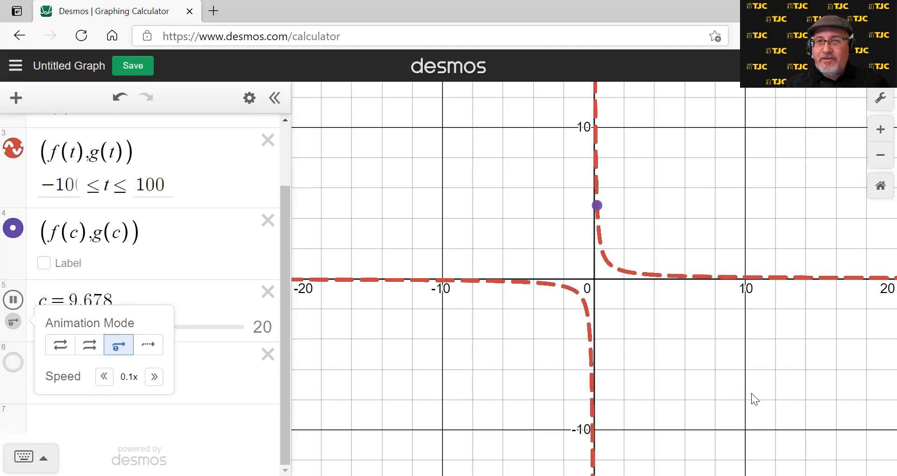
pyautogui.click(13, 299)
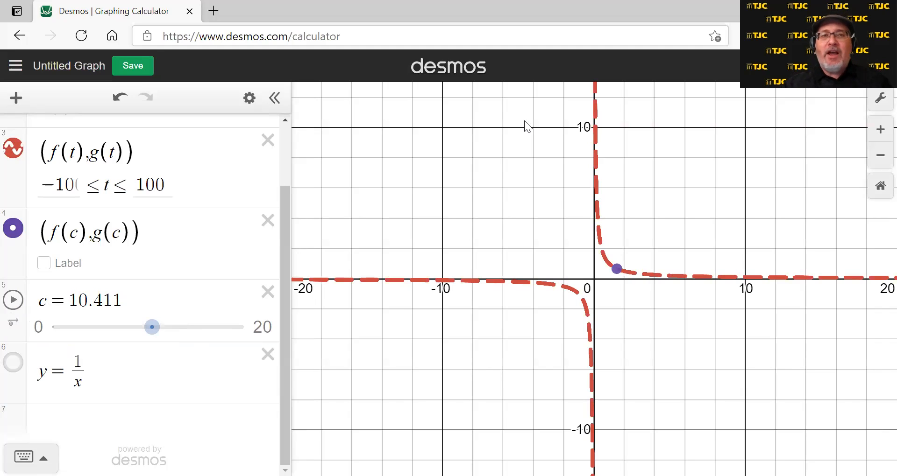
pyautogui.hotkey('alt', 'Tab')
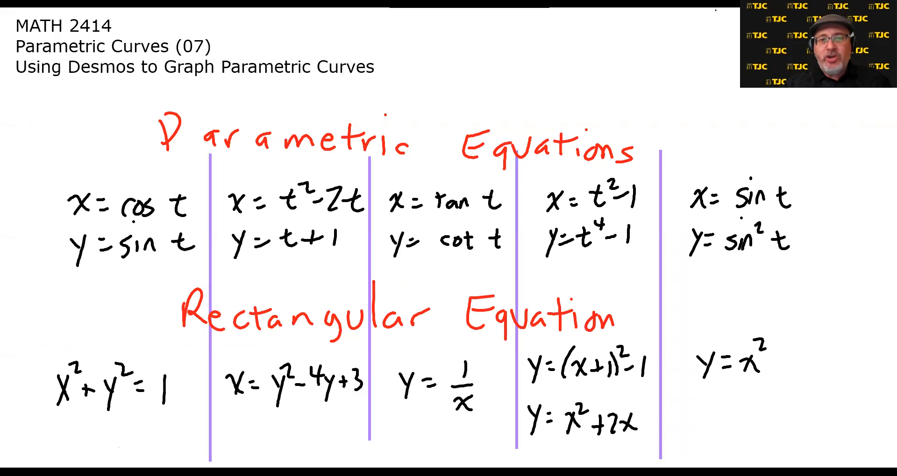